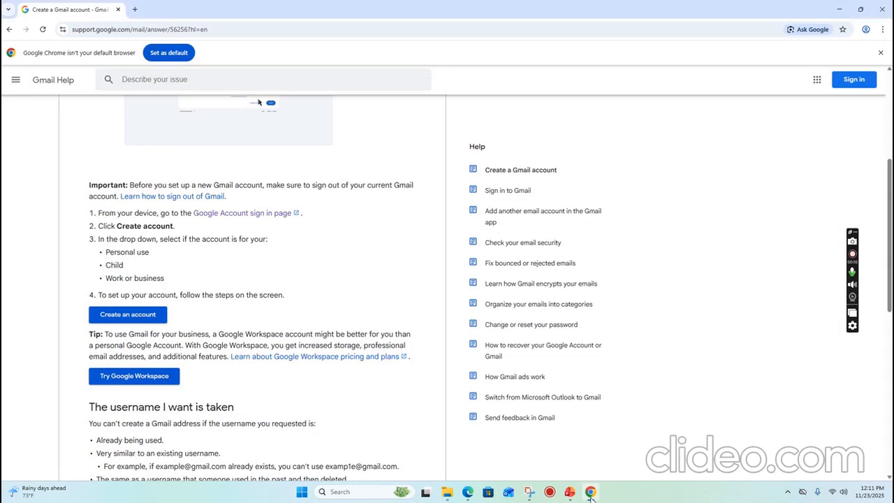
# Search Google for 'gmail sign up' again and open the 'Create a Gmail account' help article.
pyautogui.click(9, 29)
pyautogui.click(74, 32)
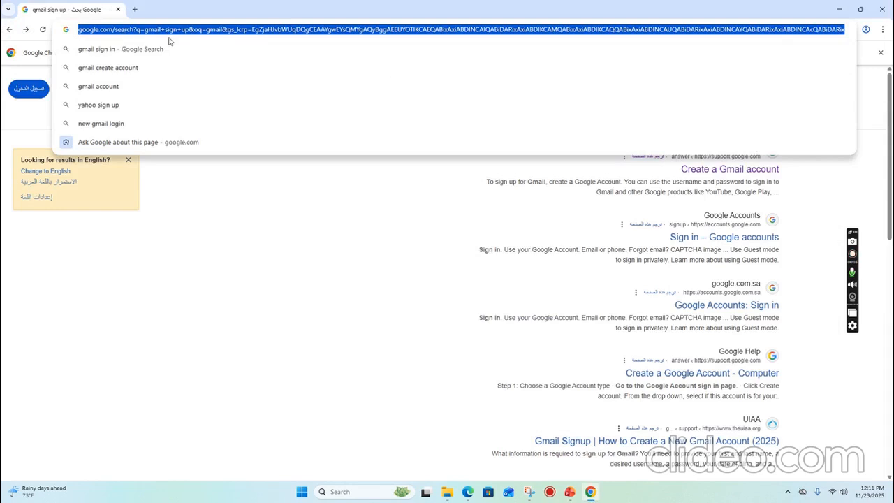
pyautogui.write('gmail')
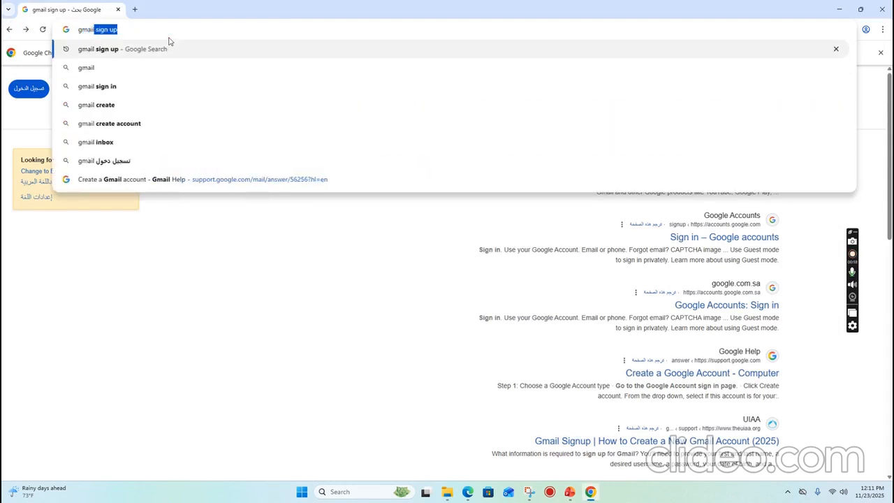
pyautogui.press('Return')
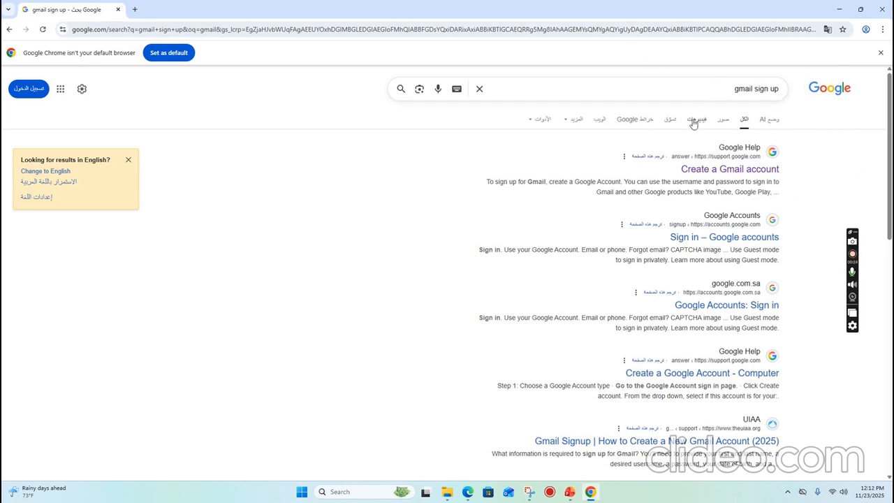
pyautogui.click(727, 169)
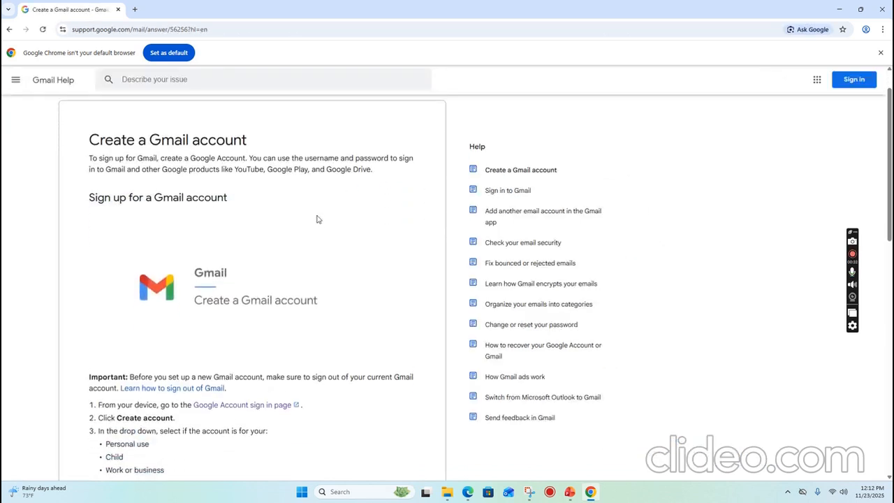
# Open the article's Create an account link to reach the Google Accounts sign-in page in a new tab.
pyautogui.scroll(-2, 316, 220)
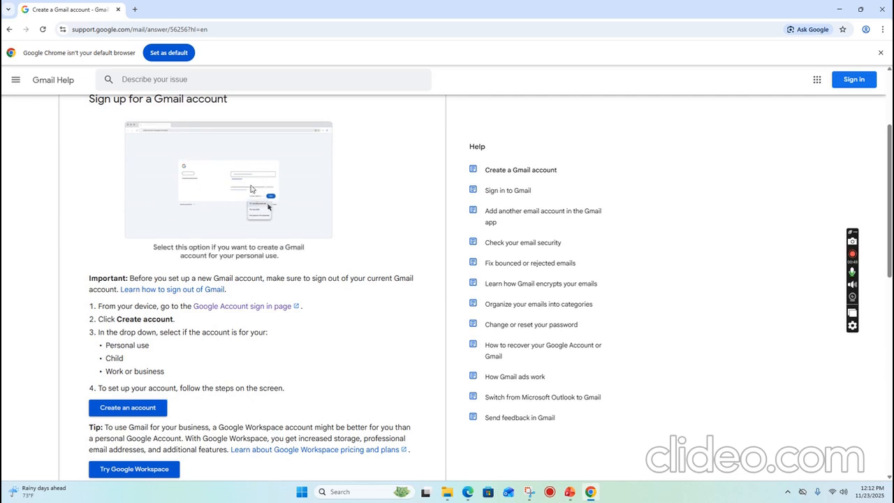
pyautogui.click(145, 411)
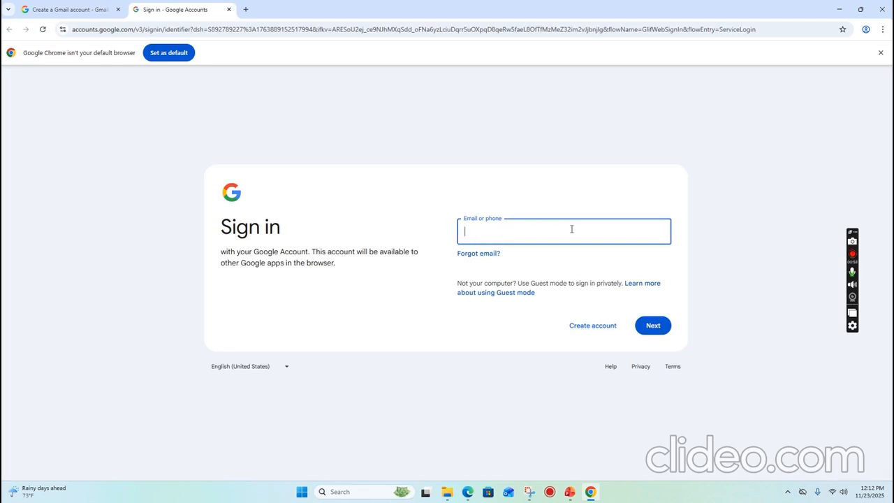
# Start creating a new Google account for personal use.
pyautogui.click(652, 325)
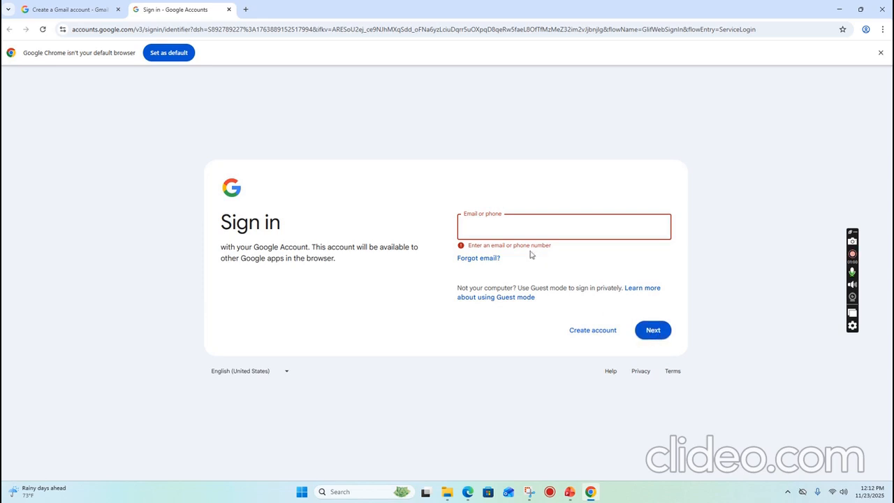
pyautogui.click(593, 330)
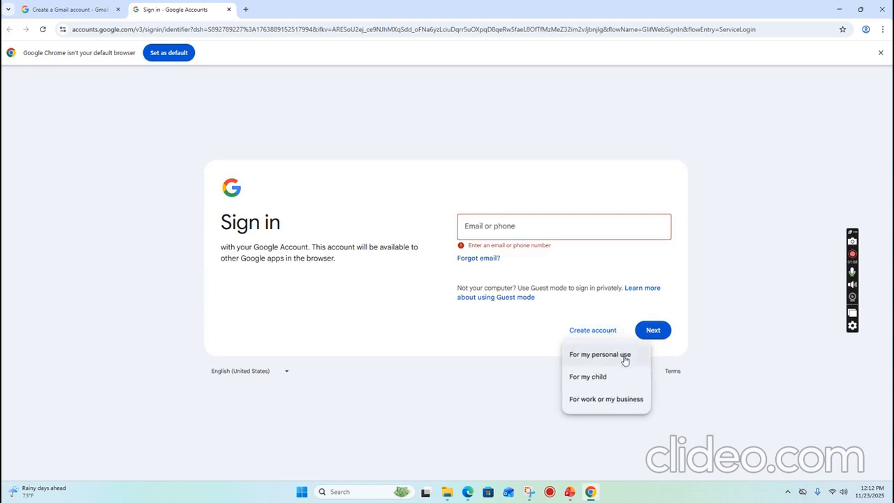
pyautogui.click(625, 359)
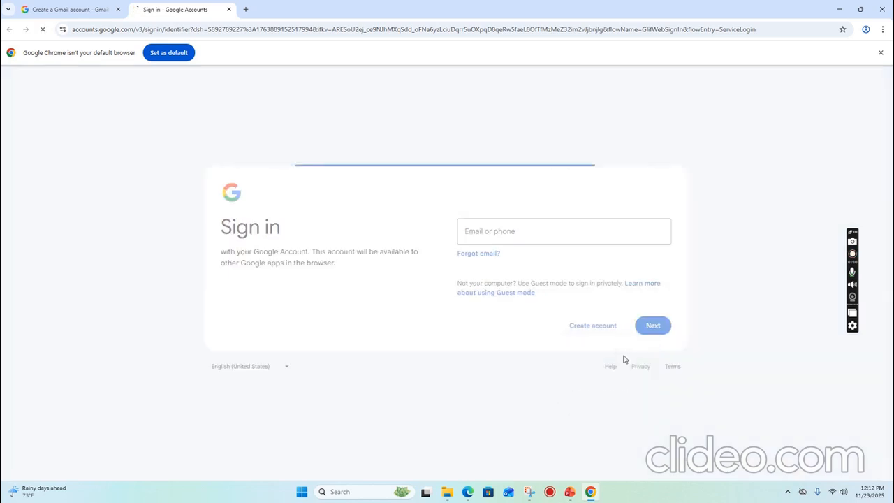
# Enter the account holder's first and last name, capitalising the surname, and submit them.
pyautogui.click(481, 230)
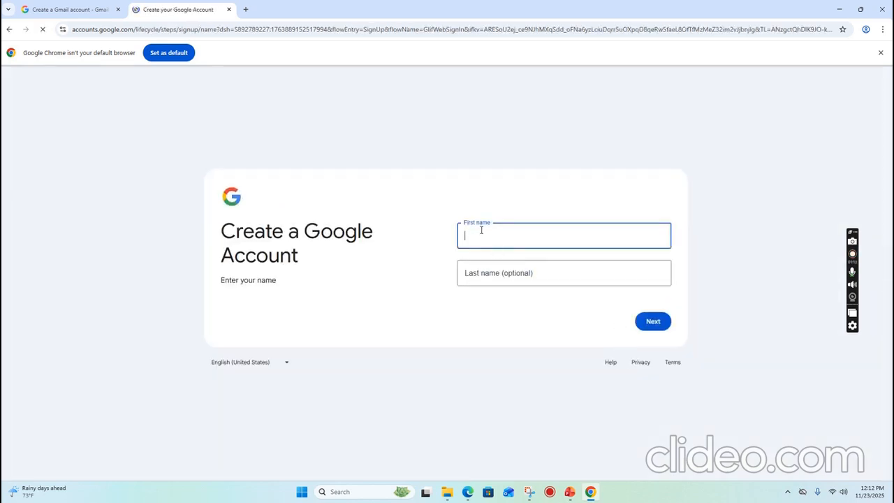
pyautogui.write('N')
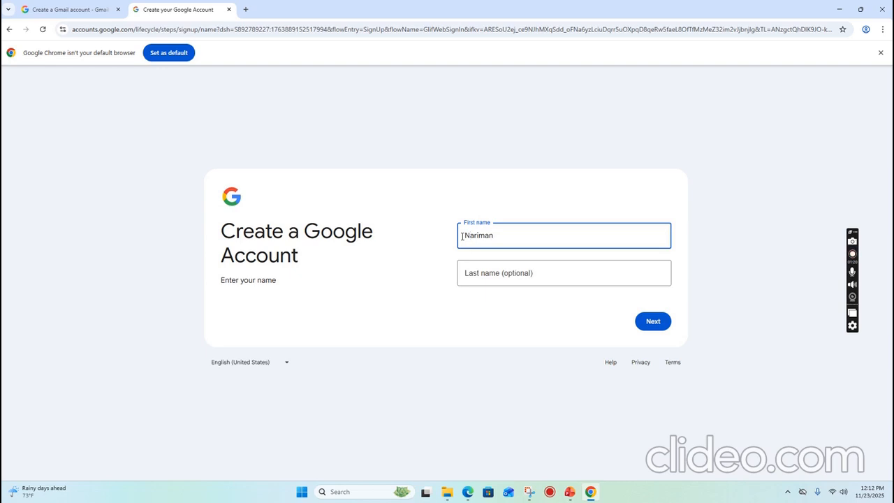
pyautogui.click(480, 273)
pyautogui.moveTo(469, 273); pyautogui.dragTo(458, 278)
pyautogui.write('B')
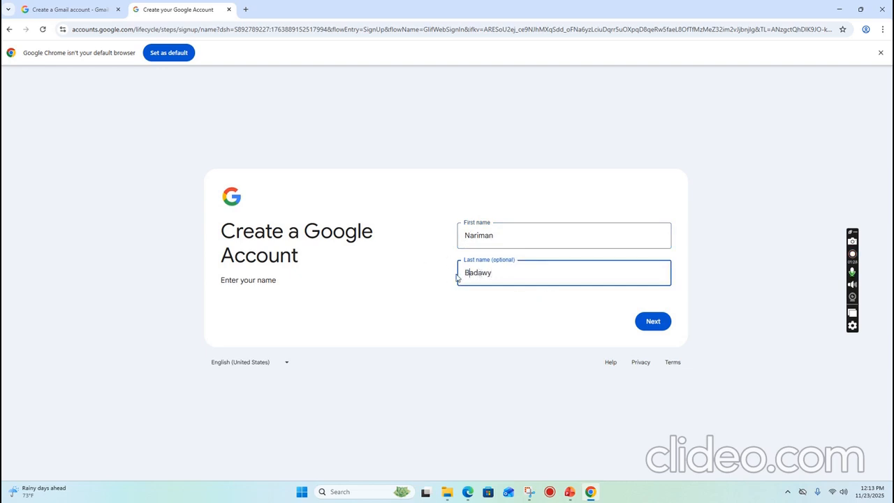
pyautogui.click(659, 331)
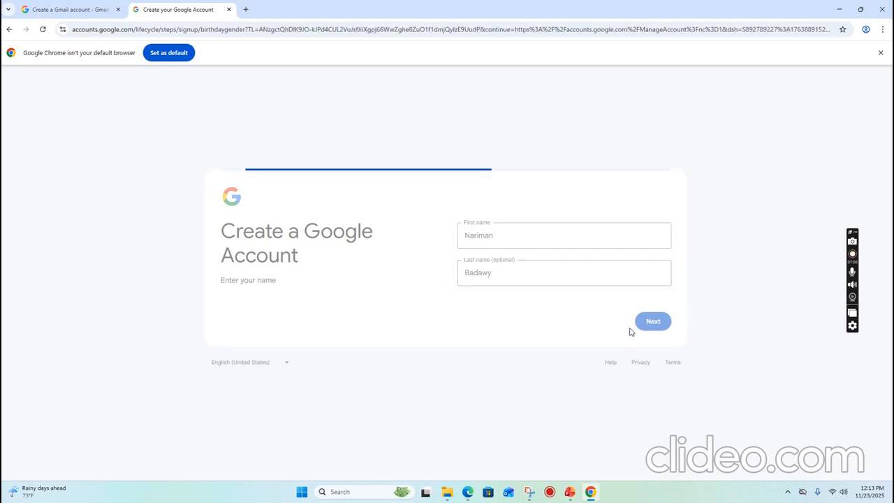
# Enter the birthday January 10, 1900, choose Female as gender, and continue.
pyautogui.click(514, 233)
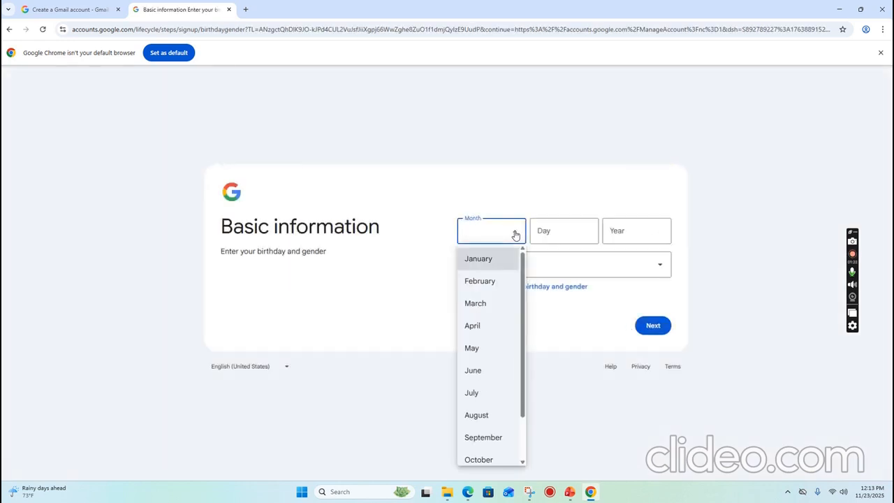
pyautogui.click(508, 259)
pyautogui.click(575, 229)
pyautogui.write('10')
pyautogui.click(623, 231)
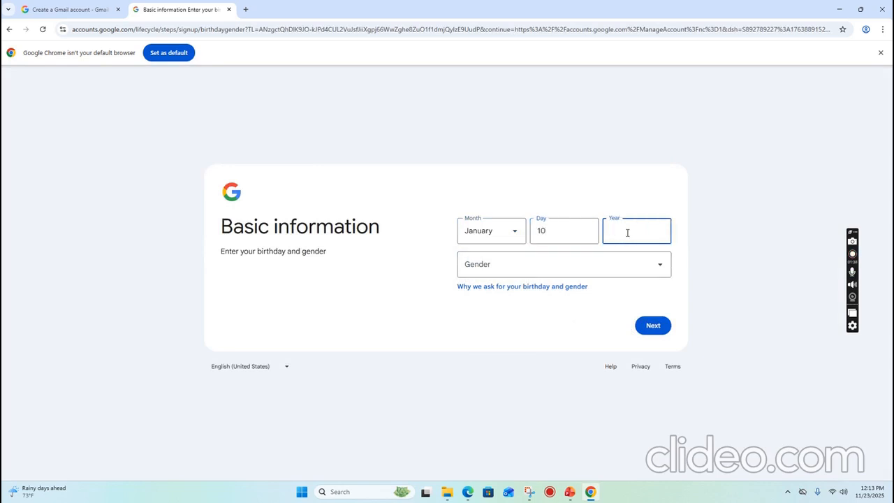
pyautogui.write('1900')
pyautogui.click(642, 267)
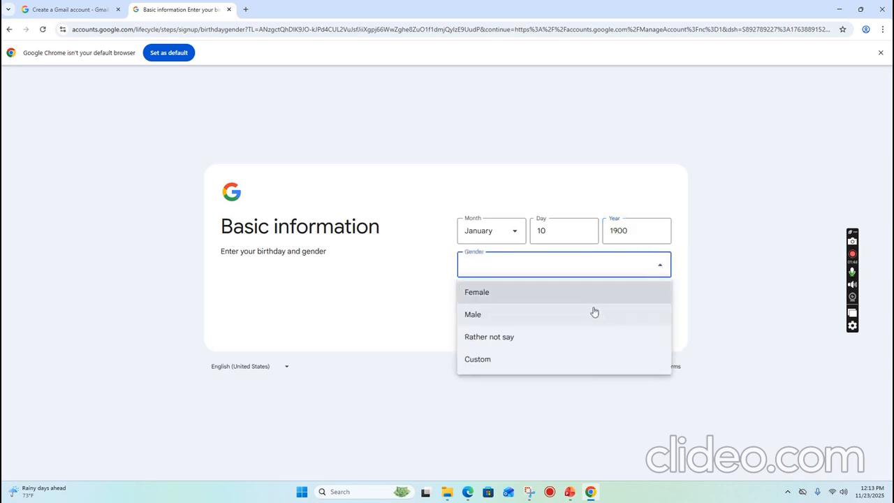
pyautogui.click(594, 298)
pyautogui.click(643, 325)
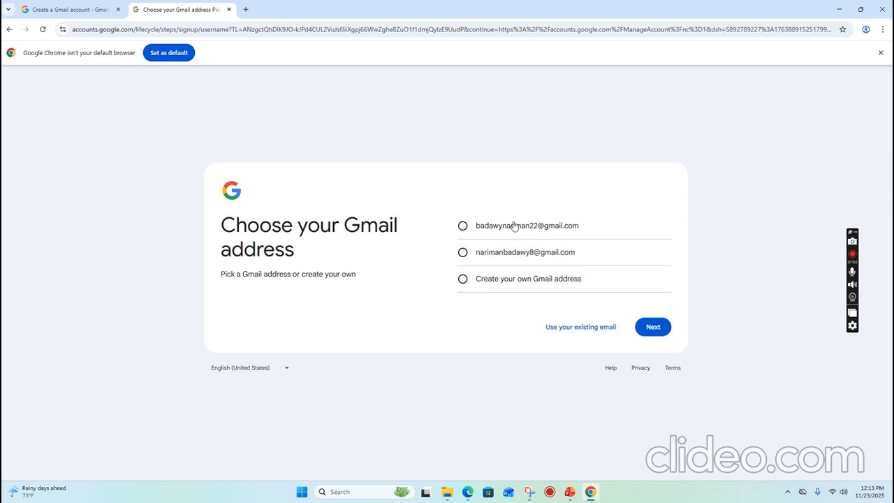
# Choose the second suggested Gmail address and continue.
pyautogui.click(463, 226)
pyautogui.click(463, 254)
pyautogui.click(649, 334)
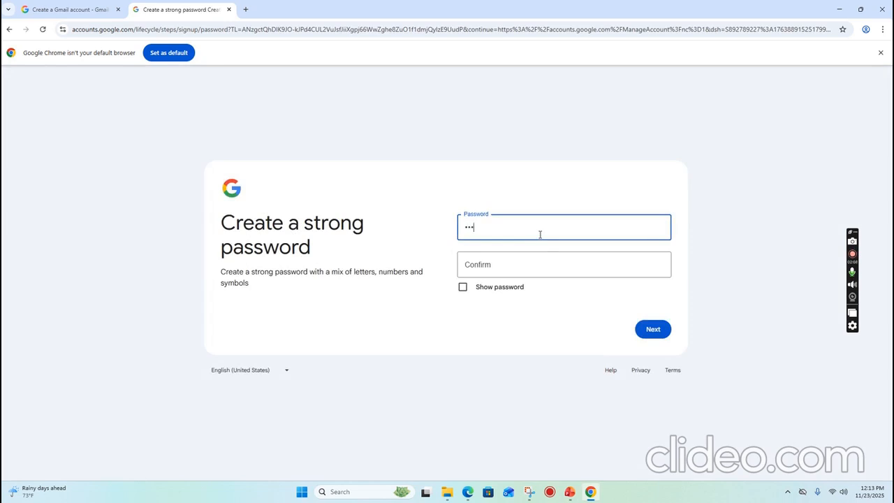
# Type the account password and its confirmation and submit them.
pyautogui.write('•••')
pyautogui.click(539, 264)
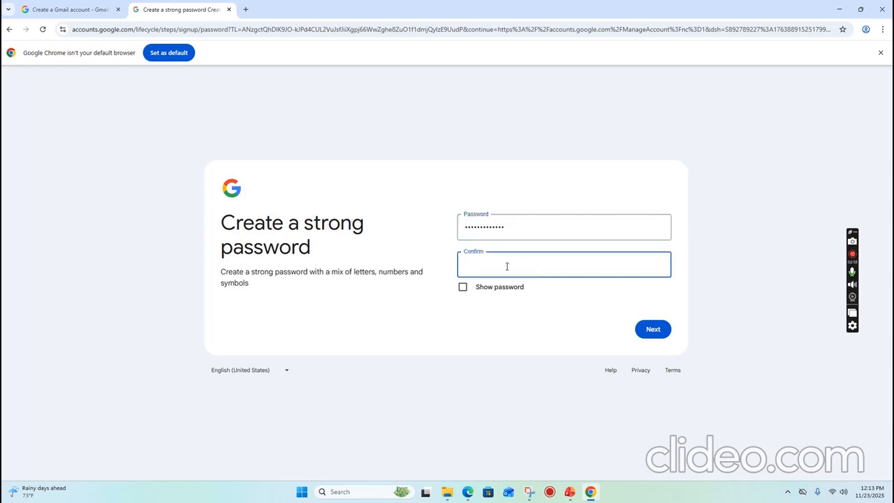
pyautogui.write('•••')
pyautogui.click(651, 335)
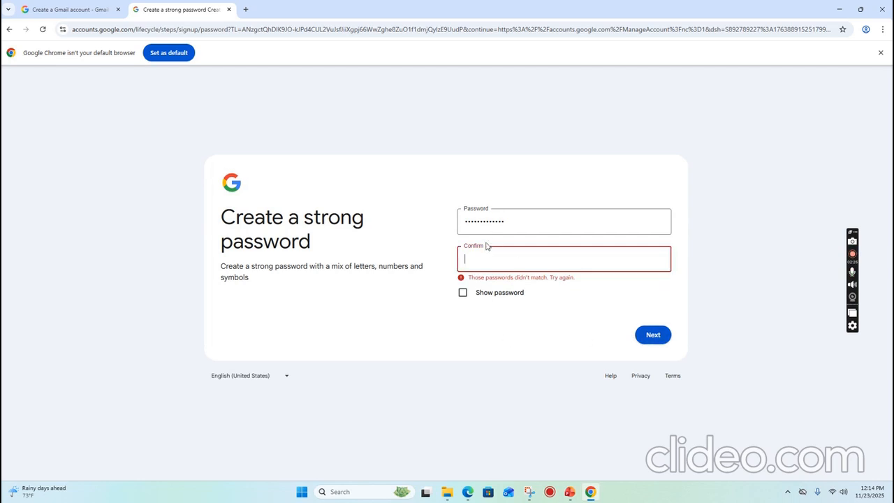
# Retype the password confirmation, compare both fields with Show password, and try submitting again.
pyautogui.moveTo(511, 222); pyautogui.dragTo(467, 229)
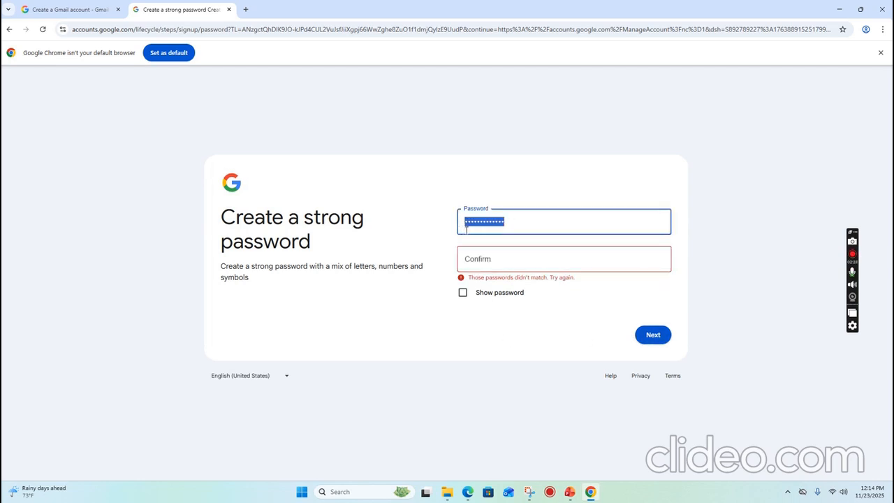
pyautogui.click(497, 257)
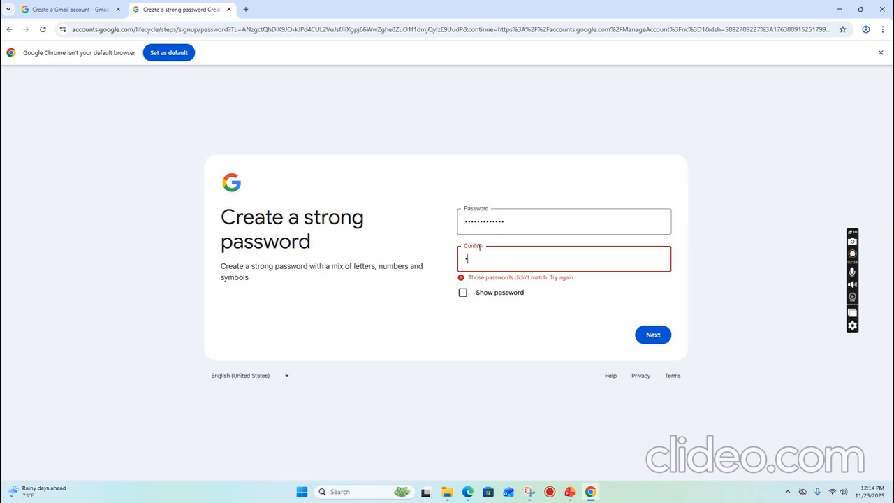
pyautogui.write('•••')
pyautogui.click(462, 293)
pyautogui.click(462, 294)
pyautogui.click(469, 223)
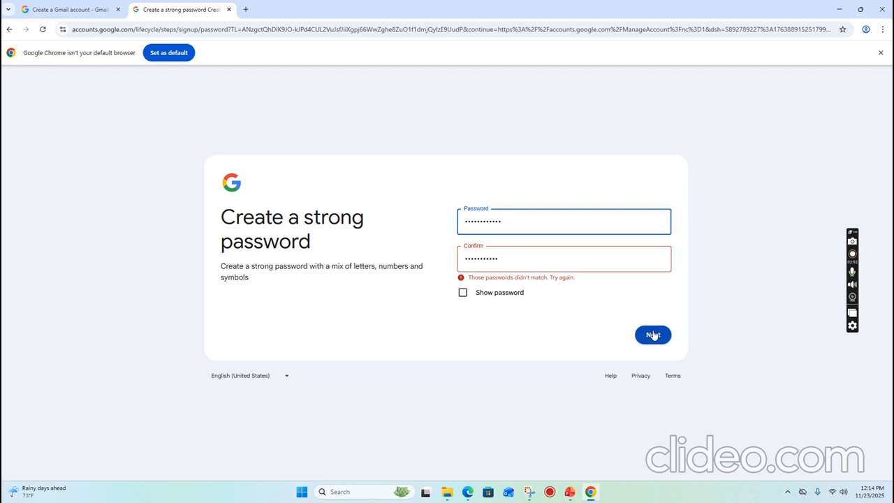
pyautogui.click(462, 292)
pyautogui.click(462, 293)
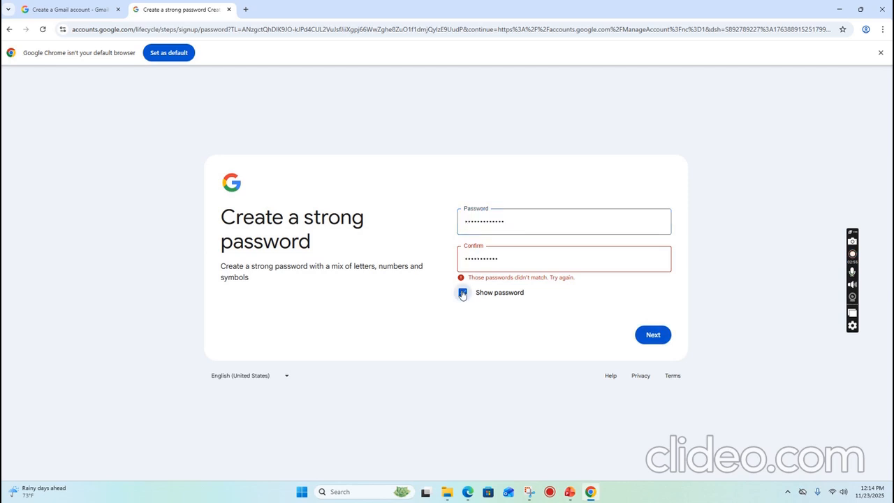
pyautogui.click(649, 335)
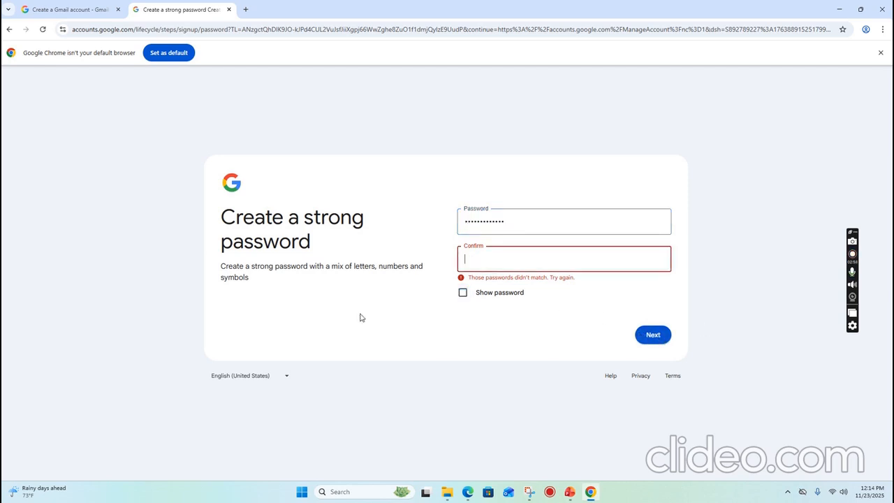
# Re-enter the password, confirm it matches with Show password, and submit it.
pyautogui.click(512, 221)
pyautogui.doubleClick(511, 220)
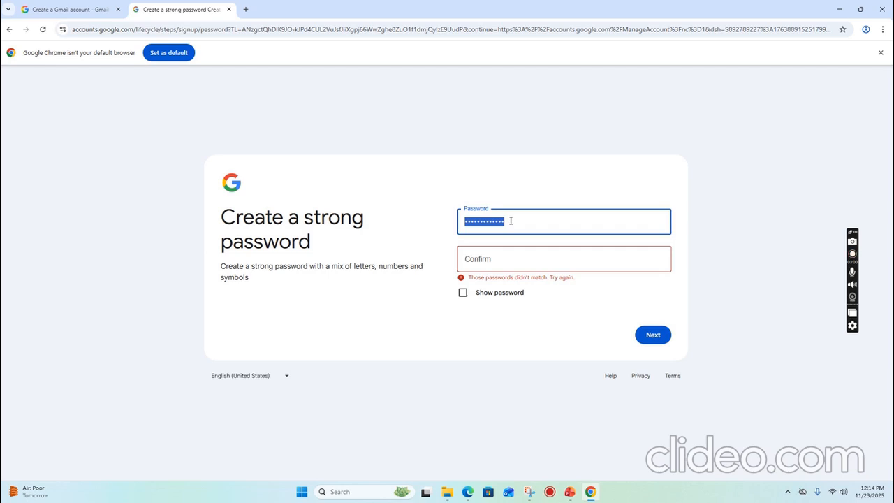
pyautogui.write('a')
pyautogui.click(503, 260)
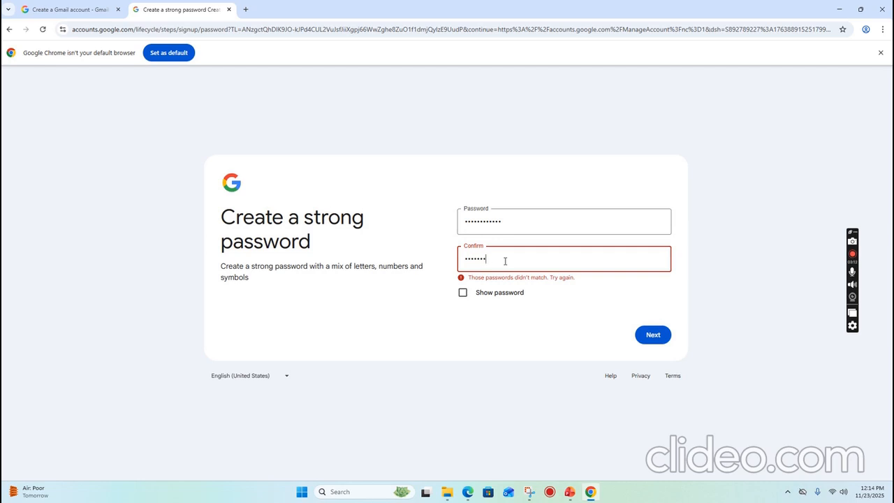
pyautogui.click(462, 292)
pyautogui.click(462, 292)
pyautogui.click(468, 221)
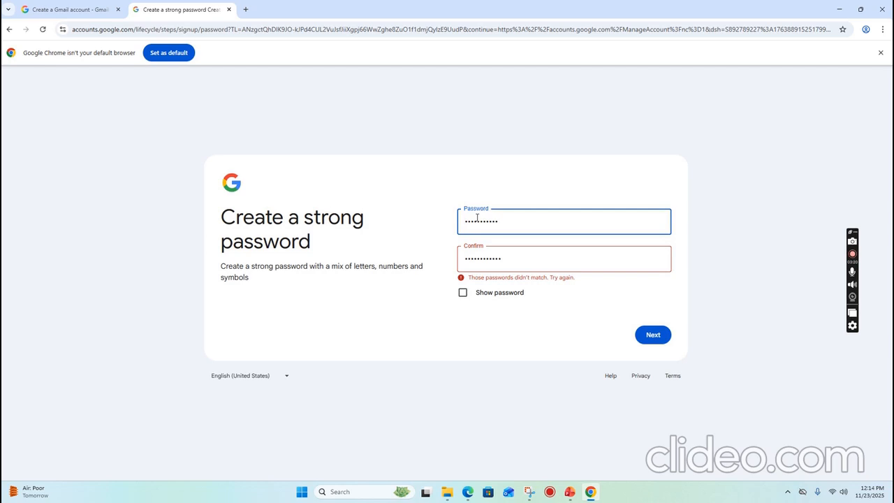
pyautogui.click(463, 292)
pyautogui.click(463, 292)
pyautogui.click(468, 220)
pyautogui.click(464, 294)
pyautogui.click(464, 293)
pyautogui.click(650, 335)
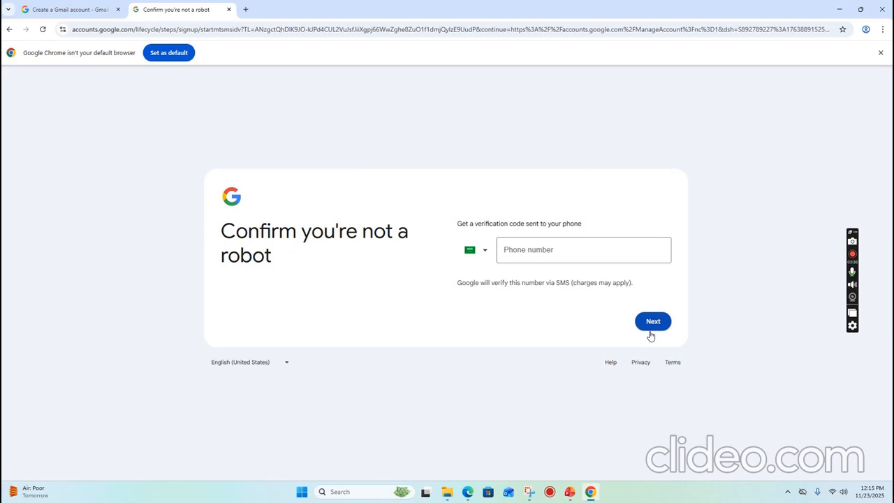
# Submit the robot check without a phone number, then bring the Gmail Help window forward.
pyautogui.click(506, 254)
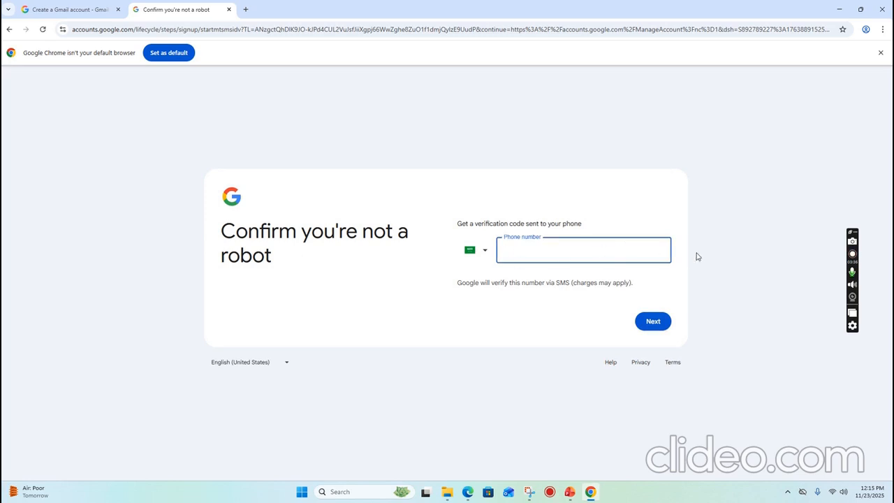
pyautogui.click(655, 325)
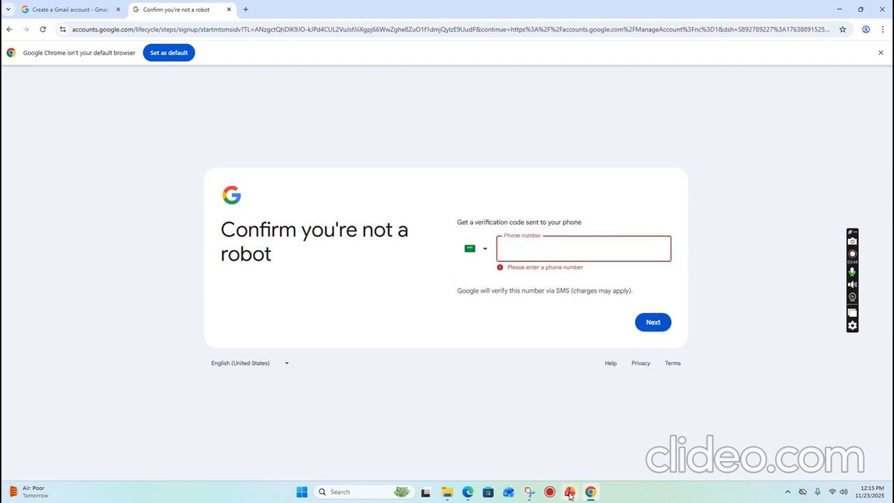
pyautogui.moveTo(570, 497)
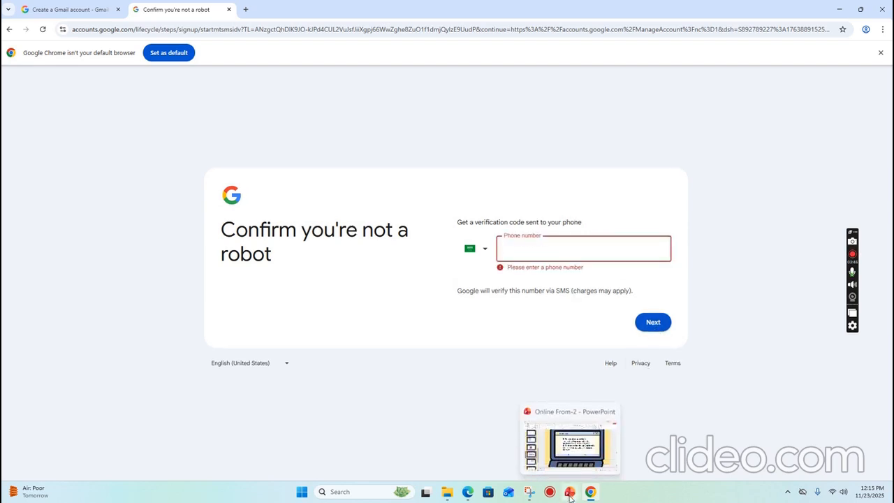
pyautogui.click(465, 496)
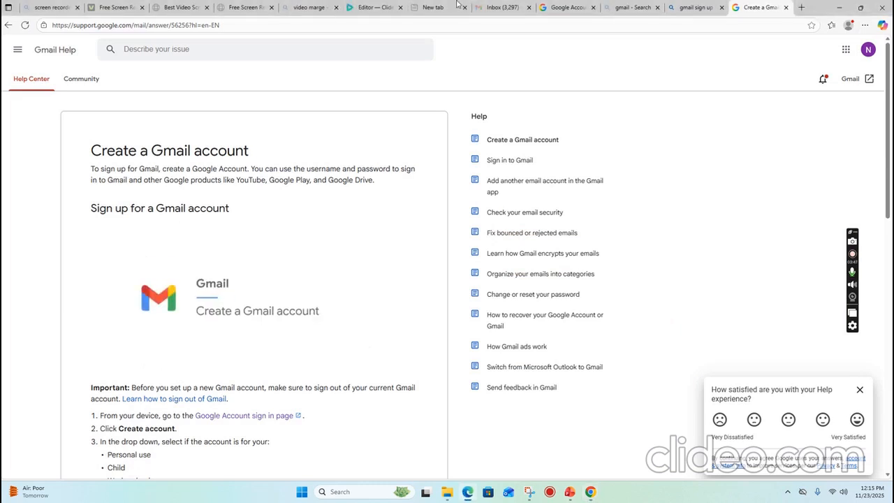
# From the Google Account home page, launch Google Forms via the Google apps grid.
pyautogui.click(567, 7)
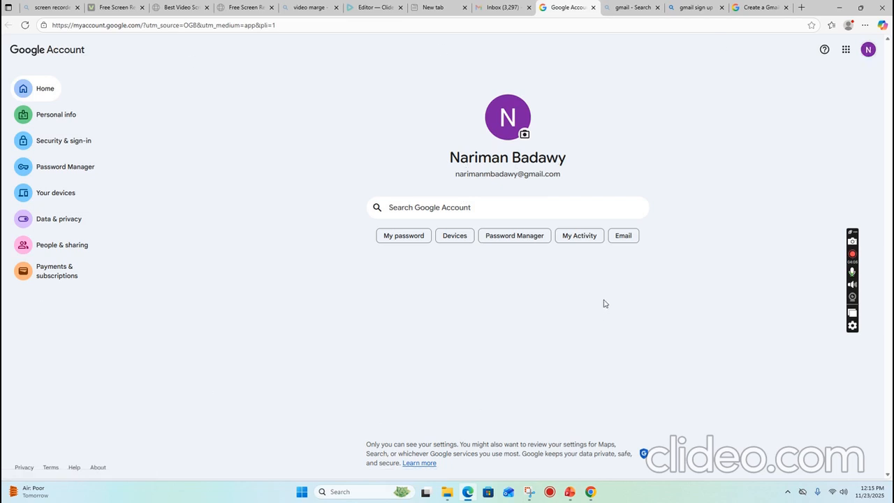
pyautogui.click(846, 56)
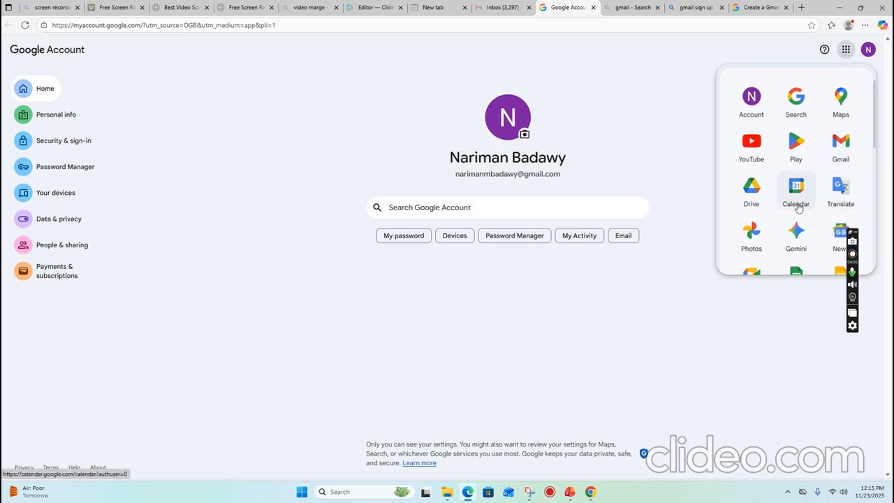
pyautogui.scroll(-1, 776, 182)
pyautogui.scroll(-3, 781, 169)
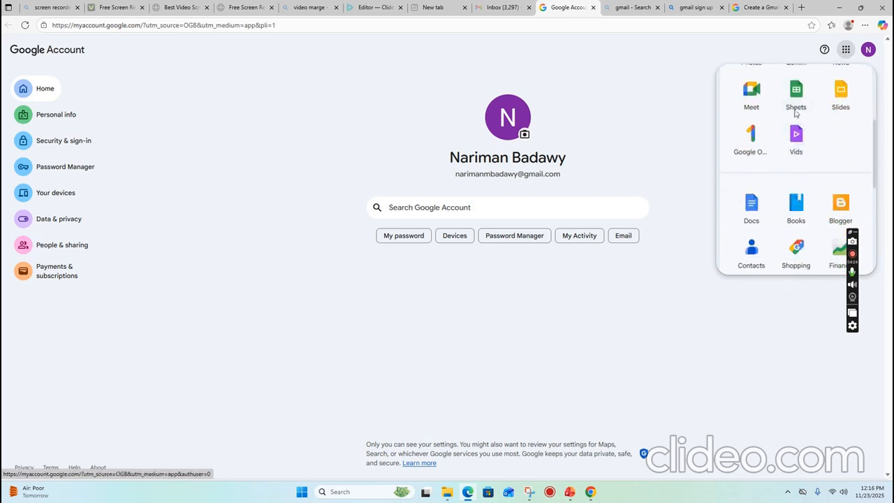
pyautogui.scroll(-1, 789, 160)
pyautogui.scroll(-3, 796, 160)
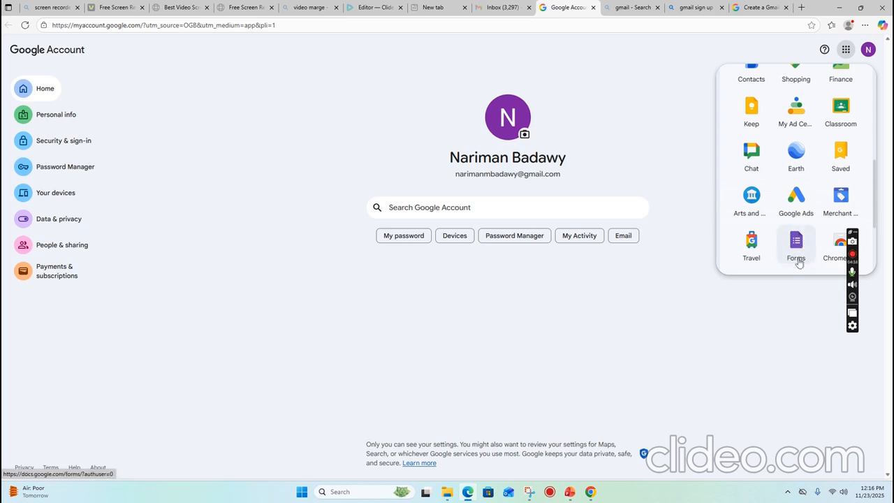
pyautogui.click(774, 375)
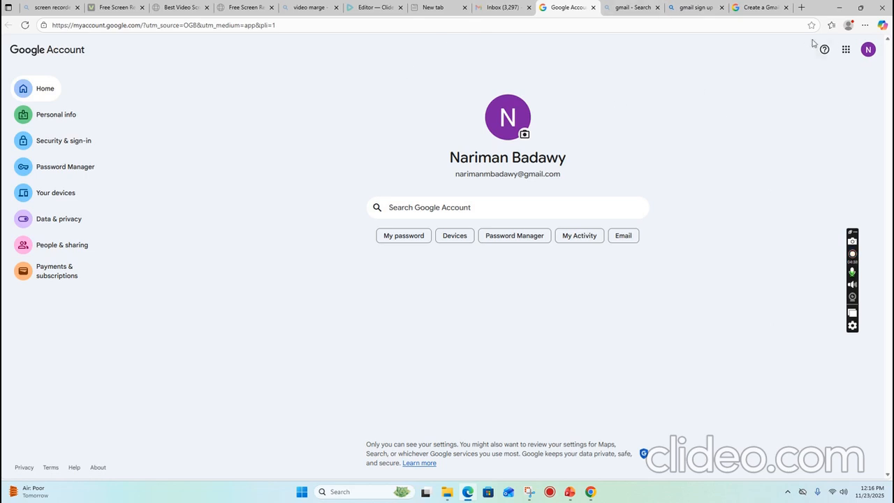
pyautogui.click(847, 53)
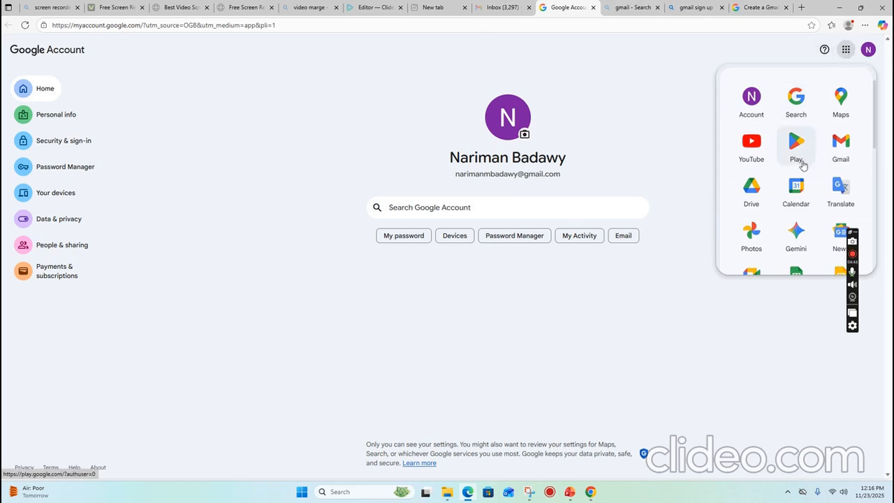
pyautogui.scroll(-5, 803, 166)
pyautogui.scroll(-4, 804, 165)
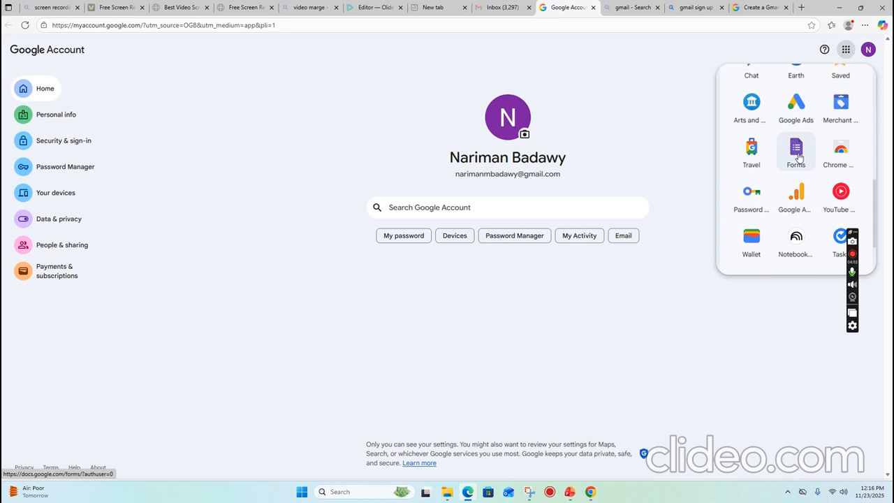
pyautogui.click(800, 157)
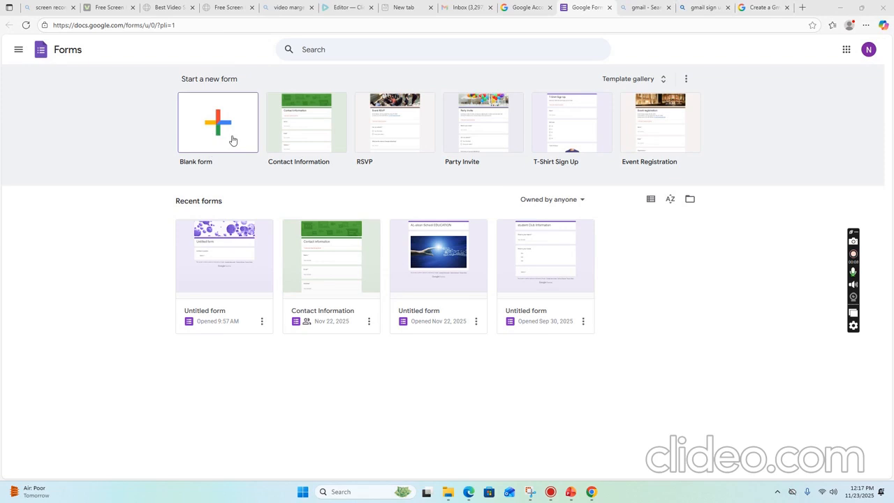
# Create a form from the Contact Information template and review its Name, Email, Address, Phone and Comments questions.
pyautogui.click(333, 130)
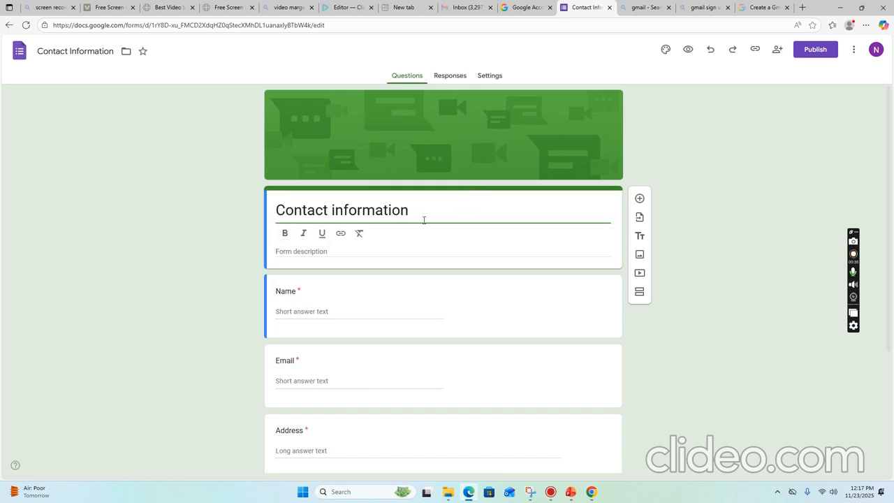
pyautogui.scroll(-2, 422, 230)
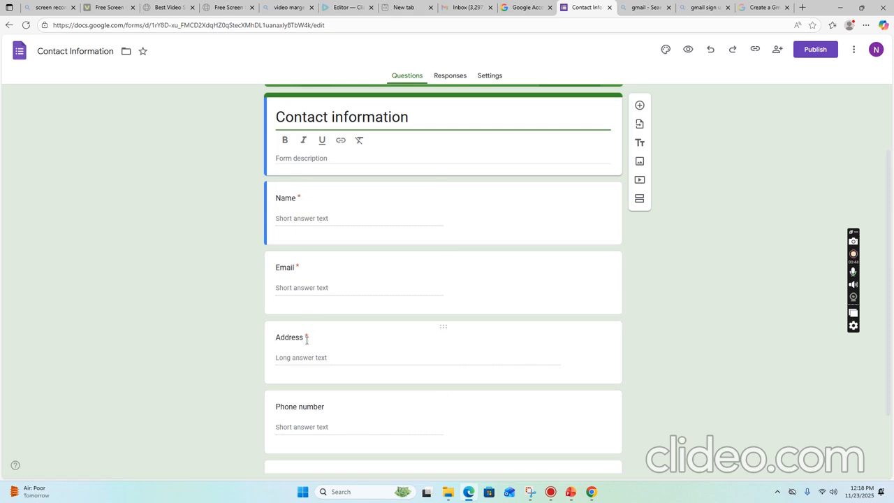
pyautogui.scroll(-2, 306, 340)
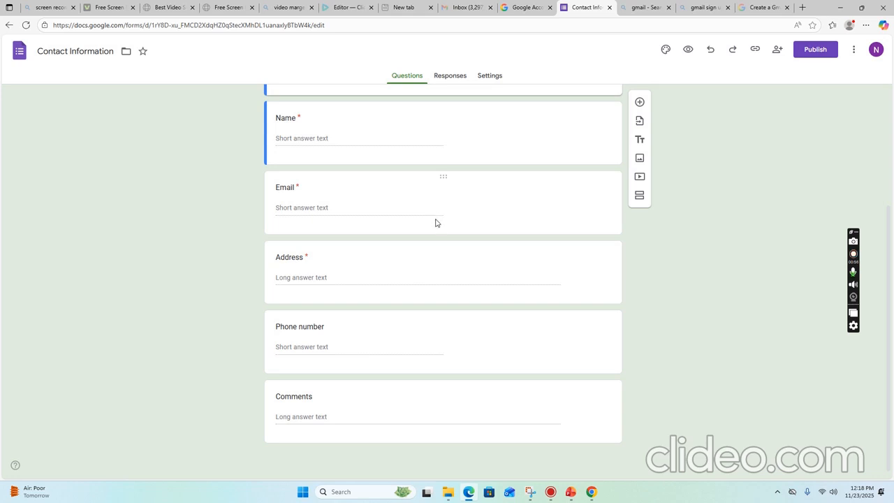
pyautogui.scroll(2, 436, 222)
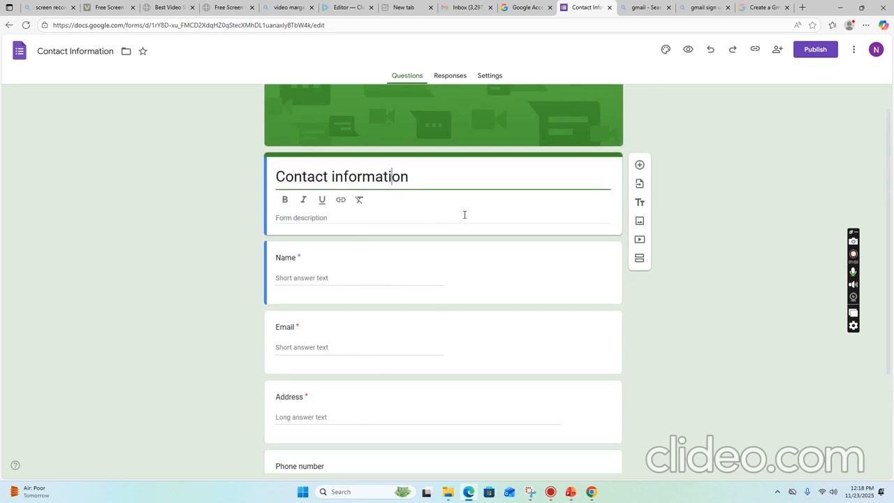
pyautogui.scroll(1, 464, 214)
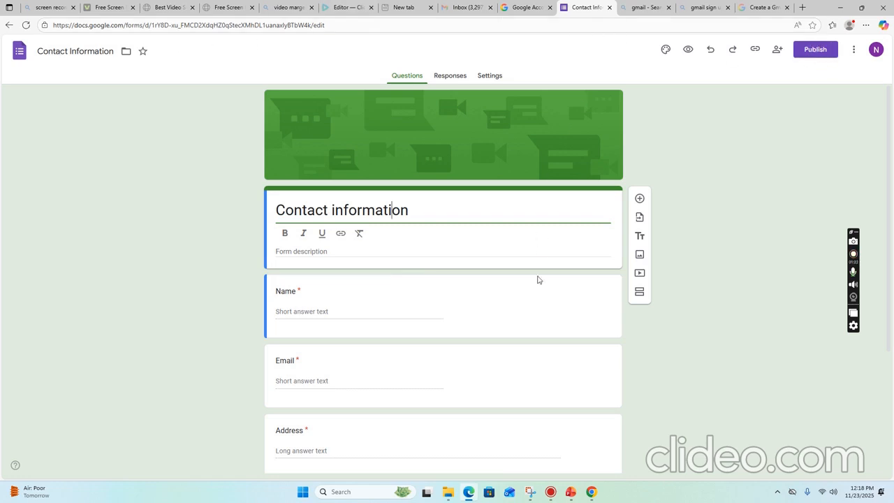
pyautogui.scroll(-1, 535, 344)
pyautogui.scroll(1, 538, 347)
pyautogui.click(756, 51)
pyautogui.click(756, 51)
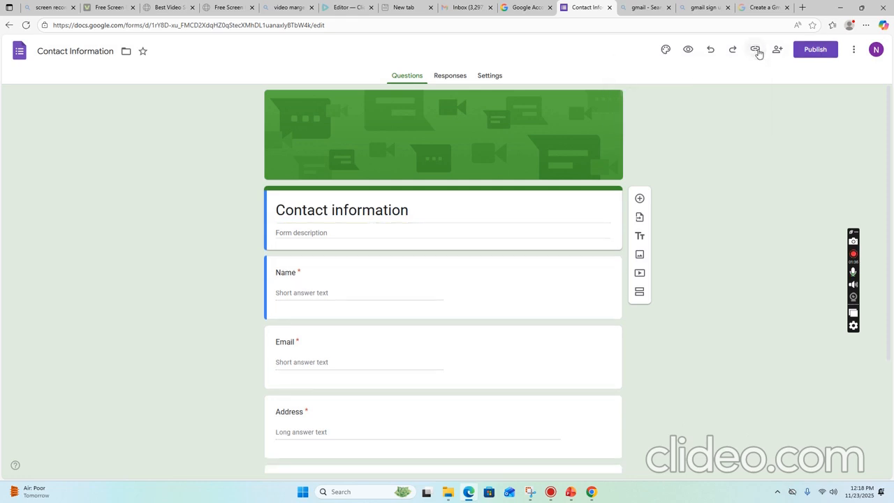
pyautogui.click(756, 51)
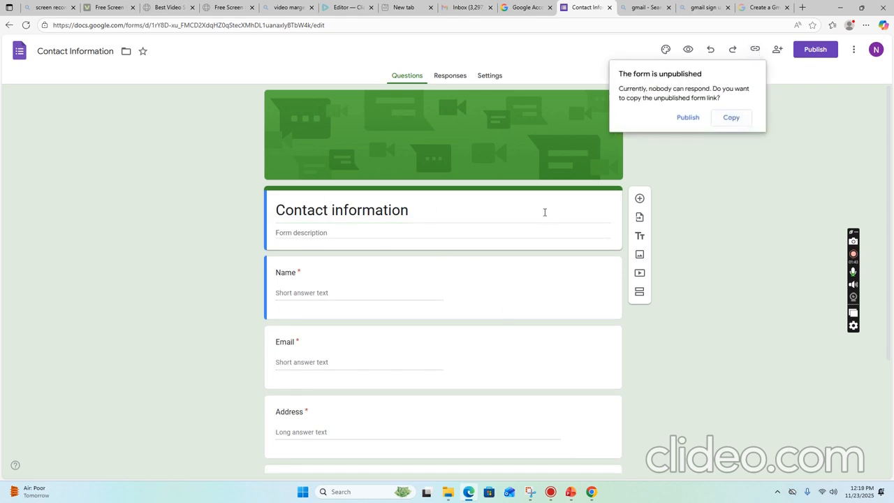
pyautogui.click(801, 126)
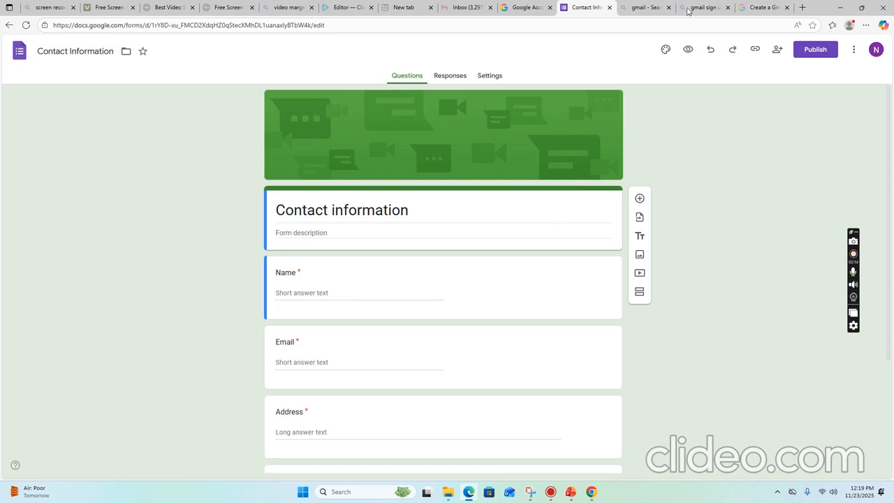
pyautogui.click(688, 50)
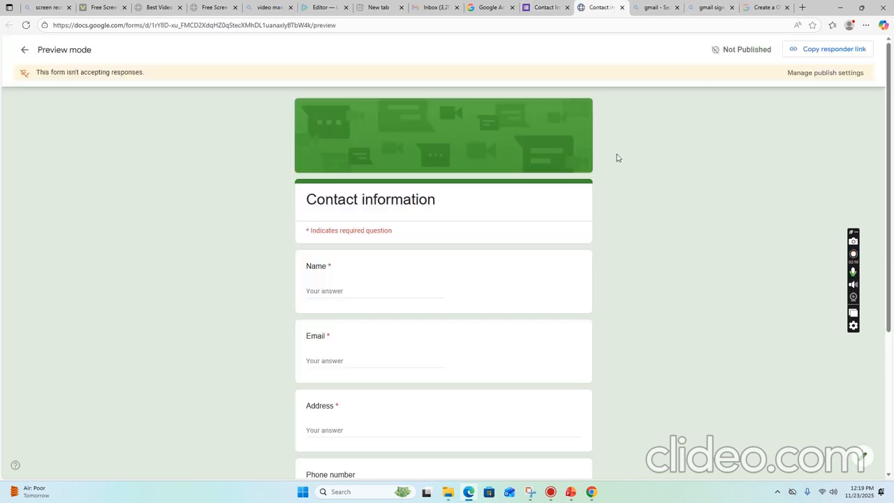
pyautogui.scroll(-1, 520, 263)
pyautogui.scroll(-3, 519, 263)
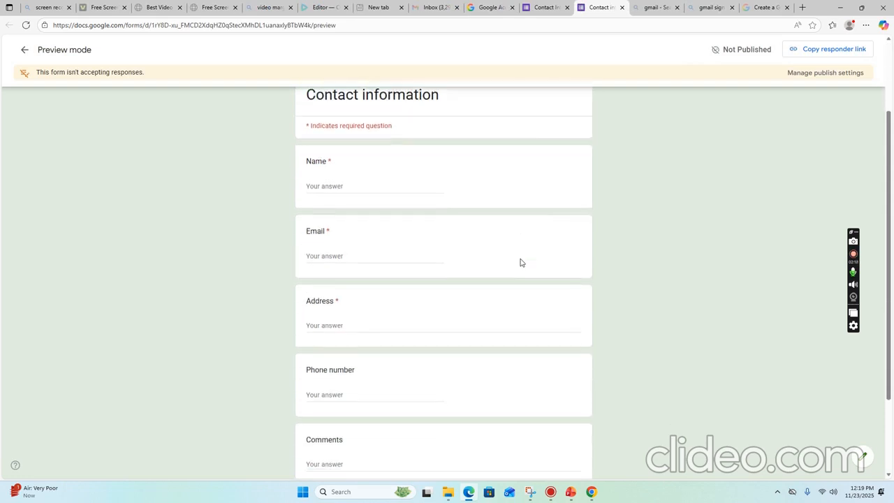
pyautogui.scroll(4, 520, 263)
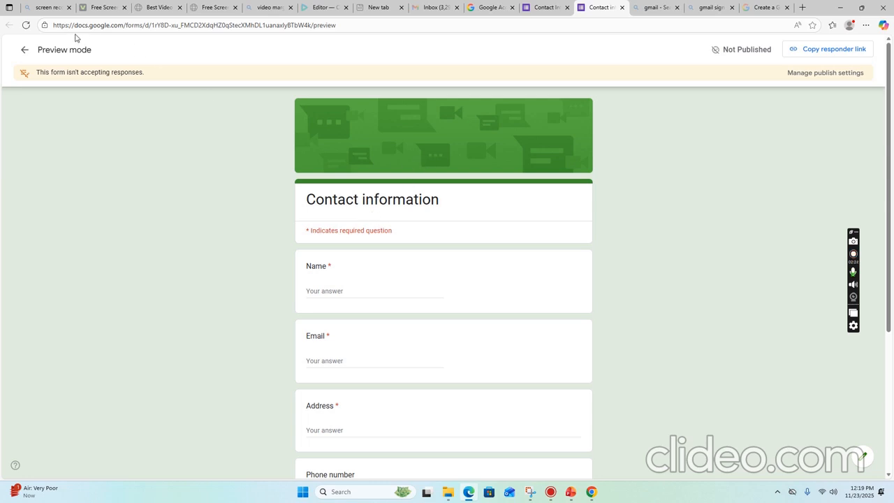
pyautogui.click(25, 52)
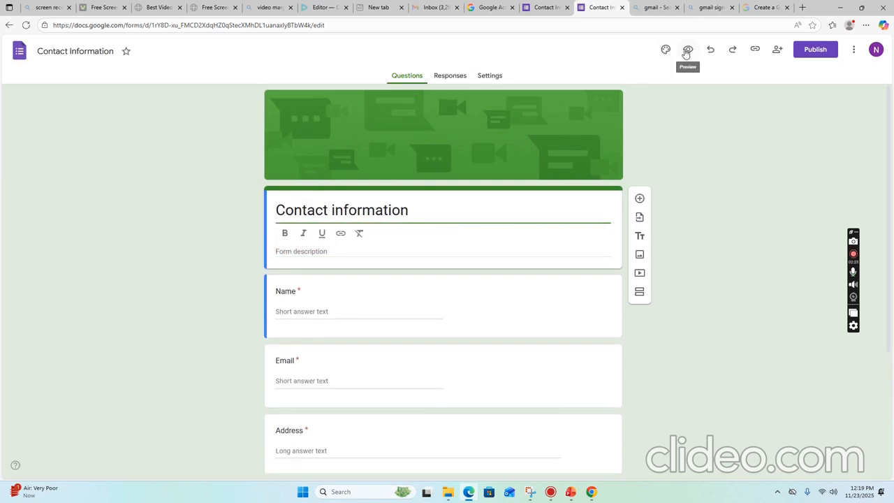
pyautogui.click(666, 51)
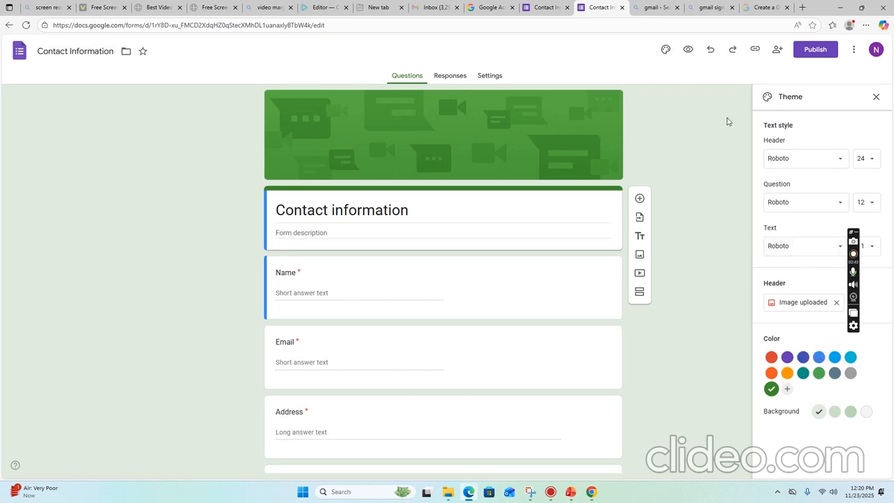
pyautogui.click(875, 97)
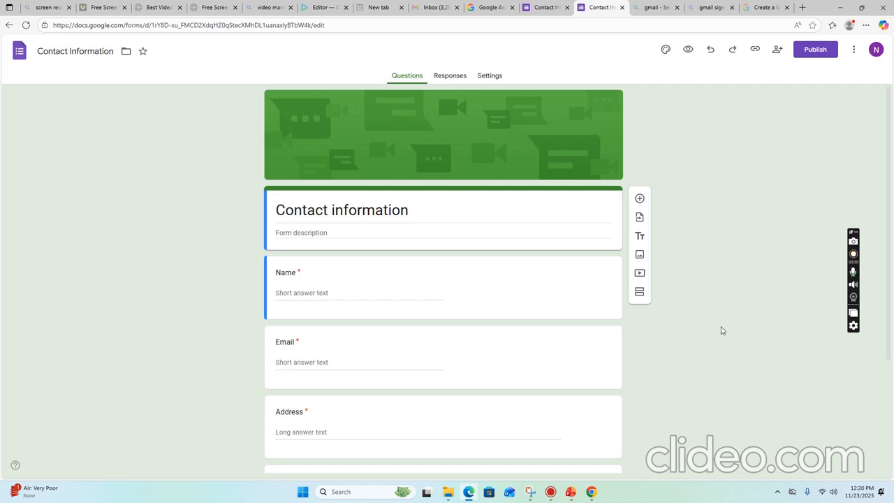
# On the Responses tab, choose Link to Sheets with 'Create a new spreadsheet' selected.
pyautogui.click(445, 78)
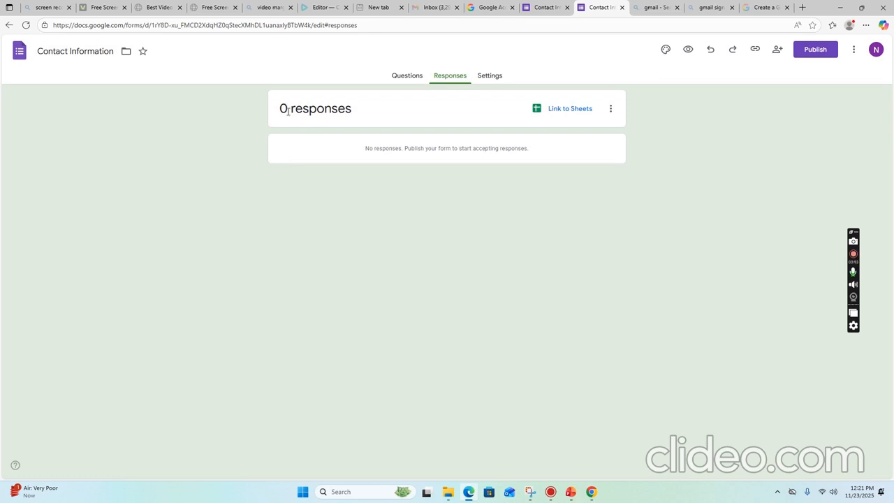
pyautogui.moveTo(287, 110); pyautogui.dragTo(365, 119)
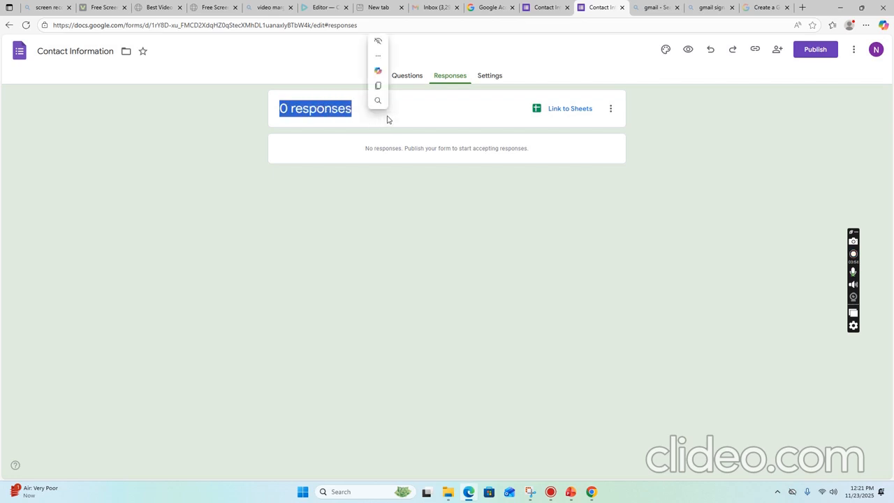
pyautogui.click(388, 120)
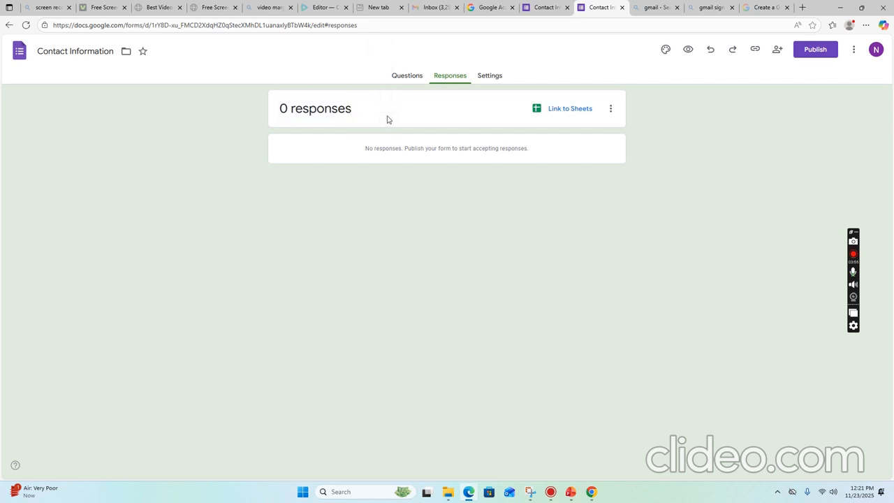
pyautogui.click(563, 113)
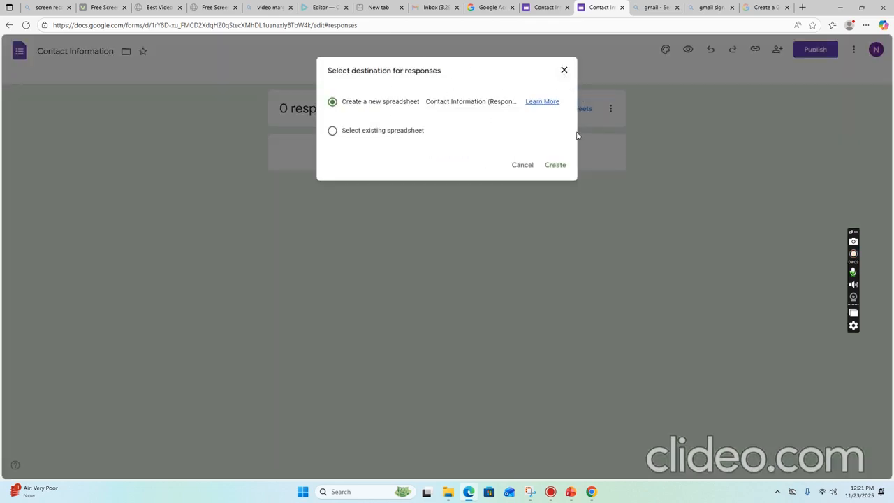
# Create the responses spreadsheet, review its Name, Email, Address, Phone number and Comments columns, then go back to the form.
pyautogui.click(556, 168)
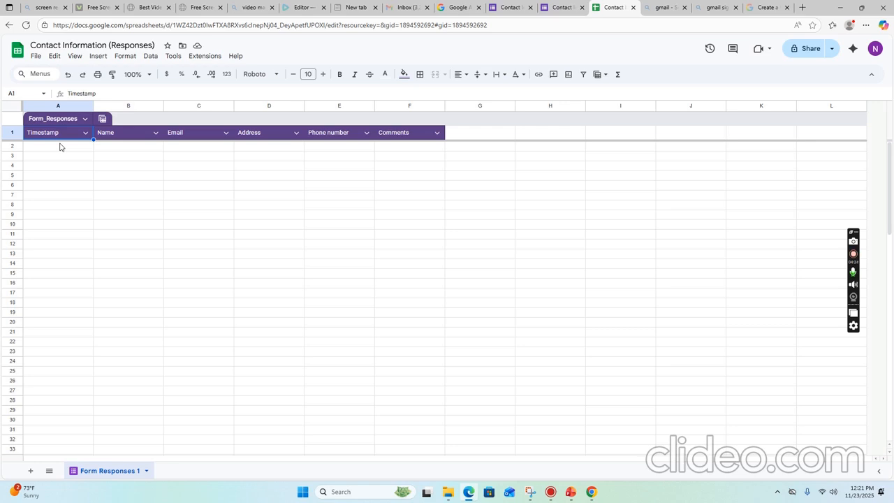
pyautogui.click(116, 150)
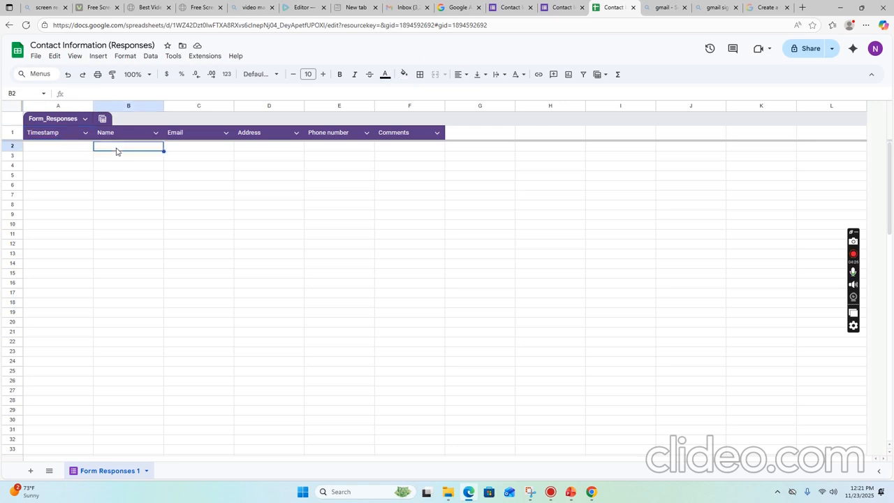
pyautogui.click(183, 149)
pyautogui.click(250, 151)
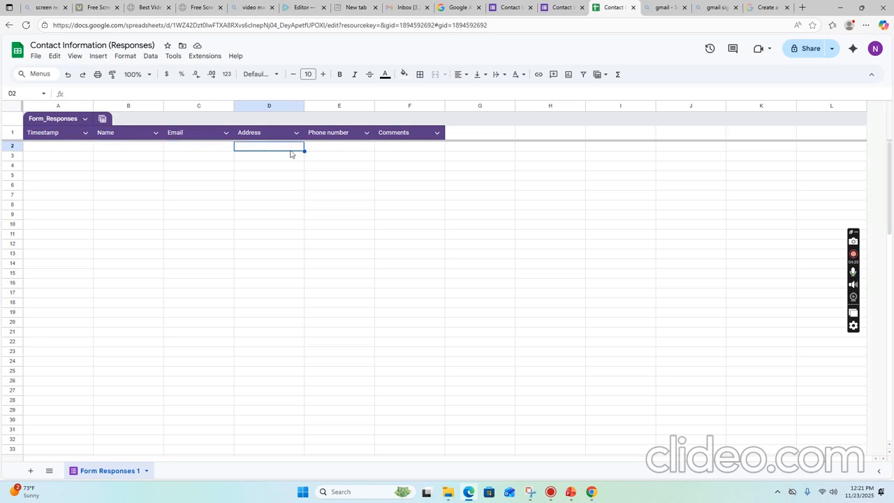
pyautogui.click(321, 152)
pyautogui.click(396, 151)
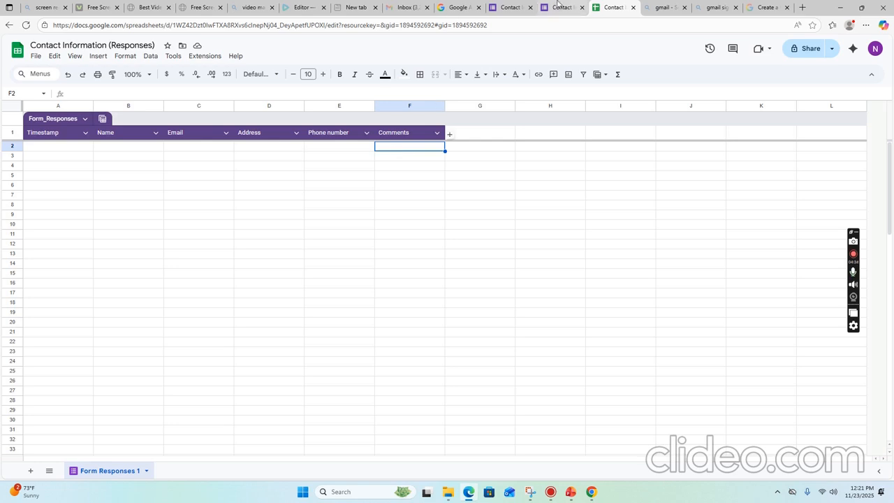
pyautogui.click(563, 7)
pyautogui.click(510, 9)
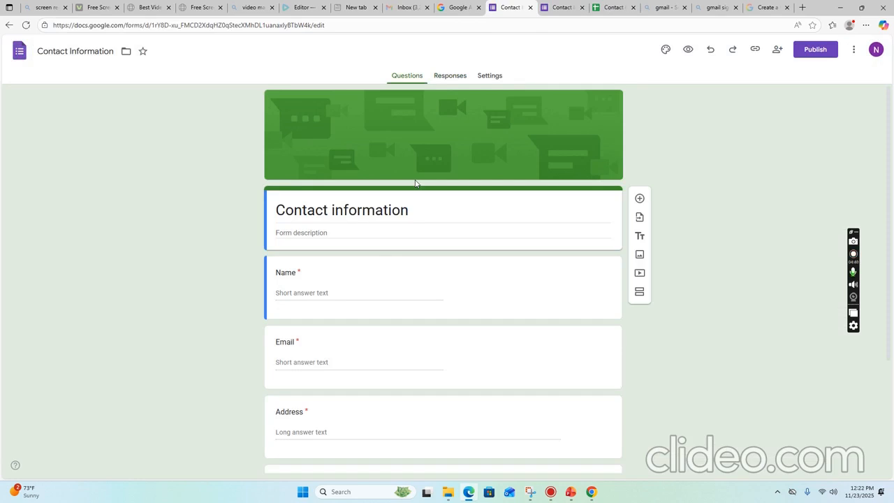
# Glance at the Responses view, then go back to Forms home and start a Blank form.
pyautogui.click(458, 82)
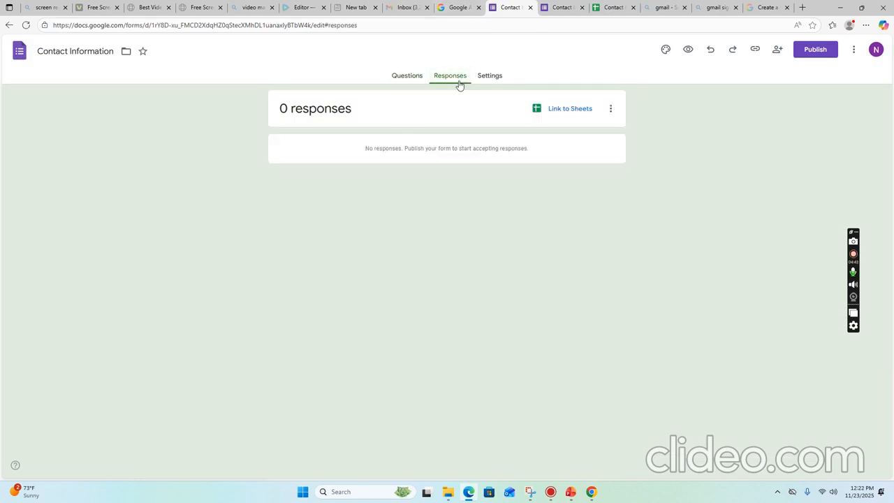
pyautogui.click(403, 76)
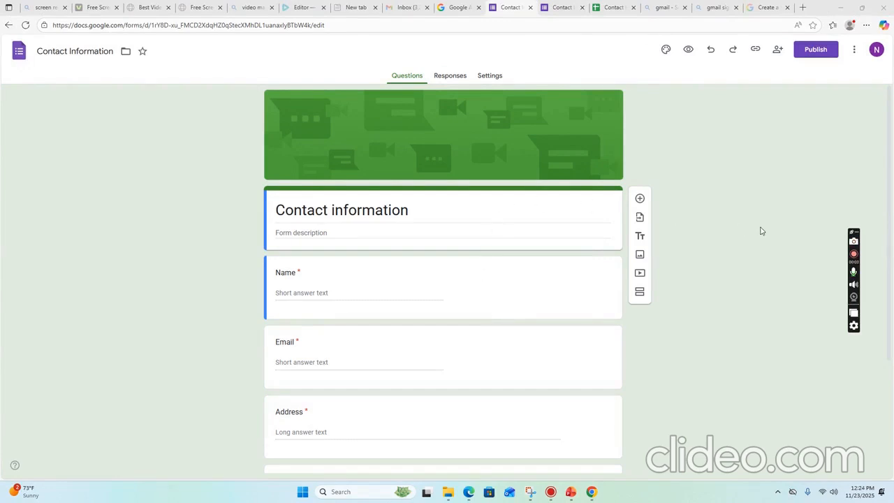
pyautogui.click(7, 25)
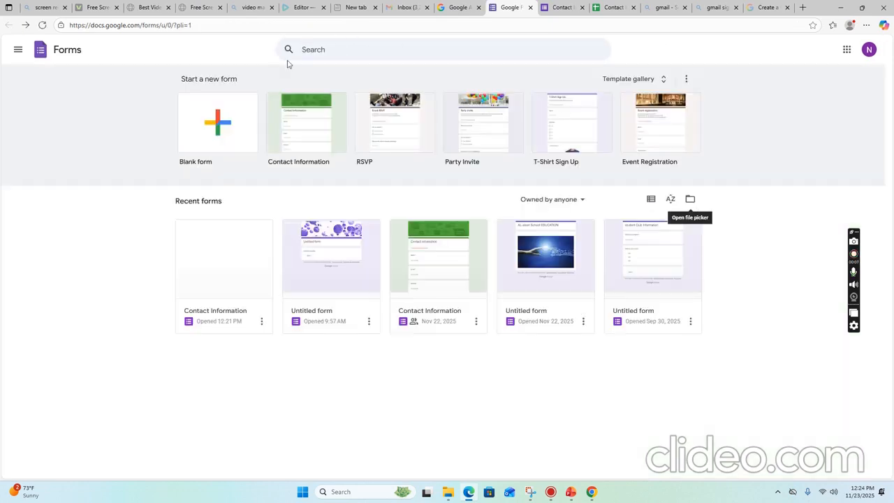
pyautogui.click(220, 139)
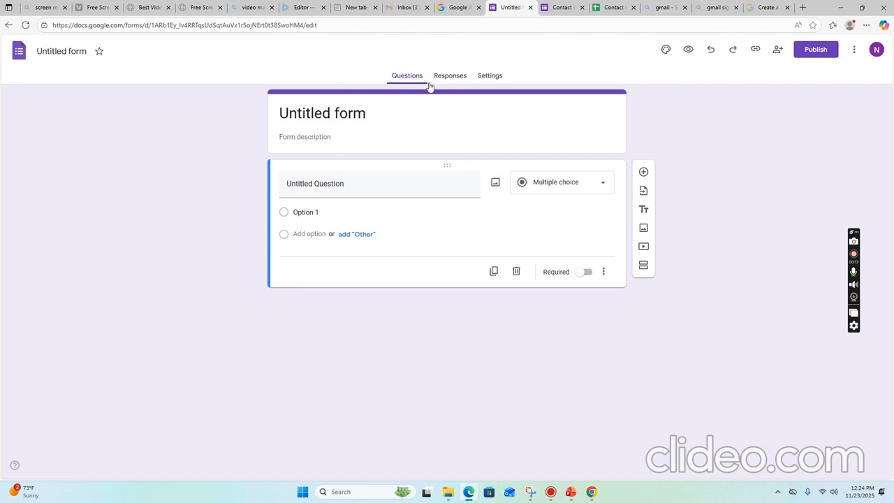
# Try Pacifico and then Berkshire Swash as the header font in the theme settings.
pyautogui.click(665, 52)
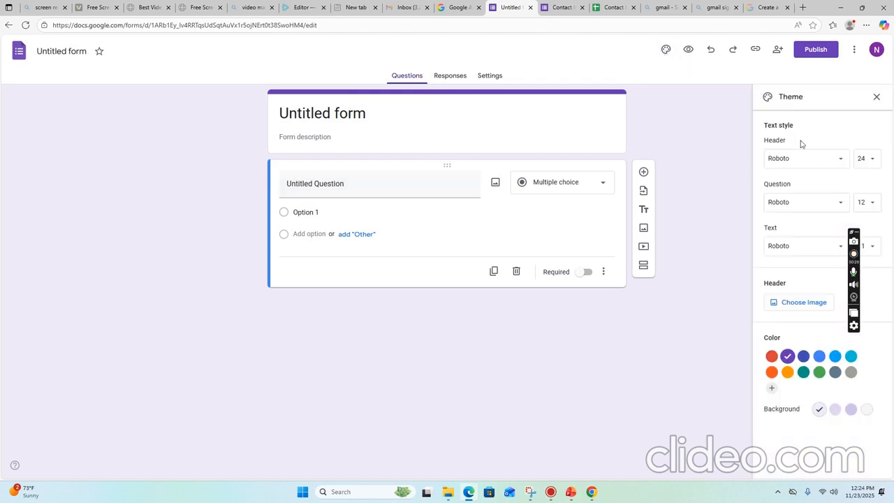
pyautogui.click(838, 159)
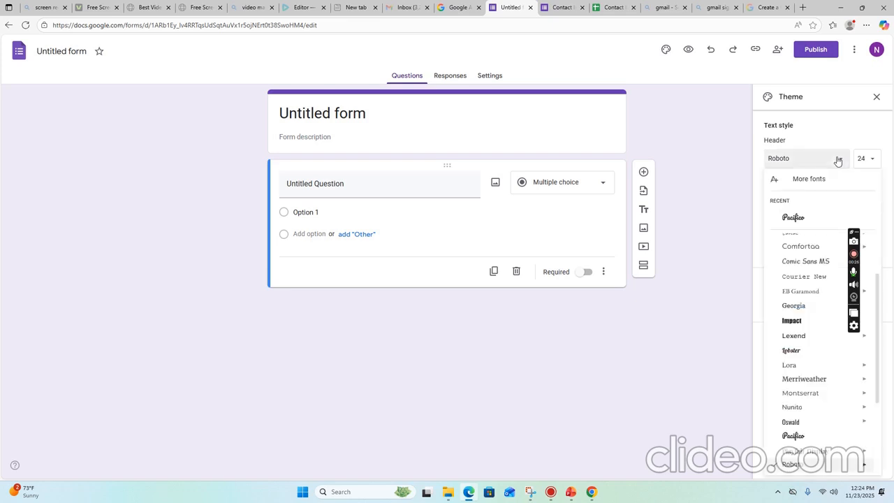
pyautogui.click(797, 219)
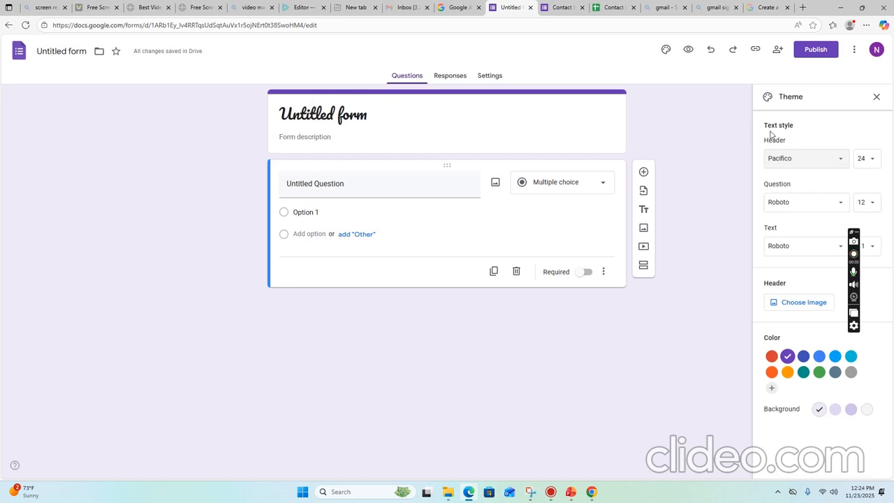
pyautogui.click(842, 161)
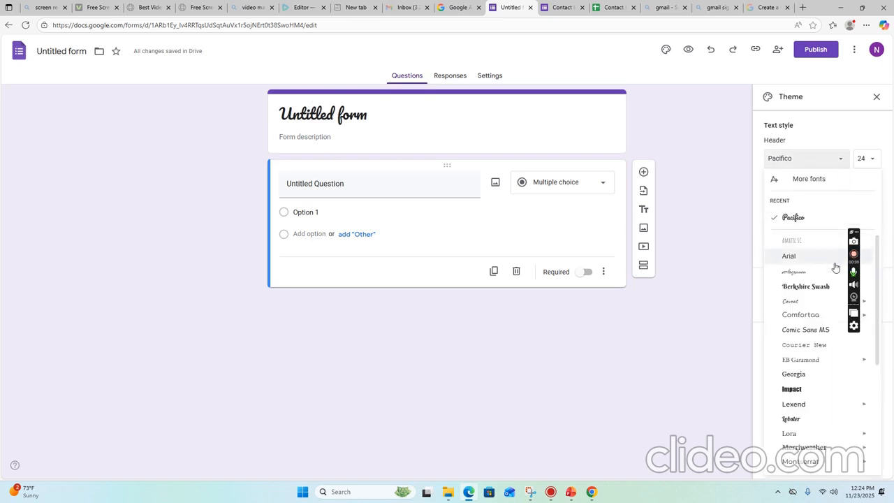
pyautogui.click(835, 291)
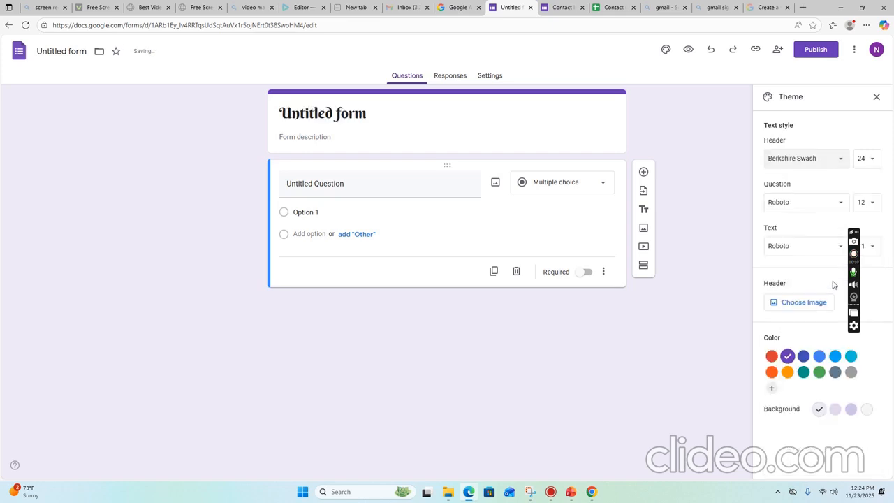
pyautogui.click(839, 162)
pyautogui.click(748, 282)
# Set the header text size to 22 and choose Impact as the header font.
pyautogui.click(361, 118)
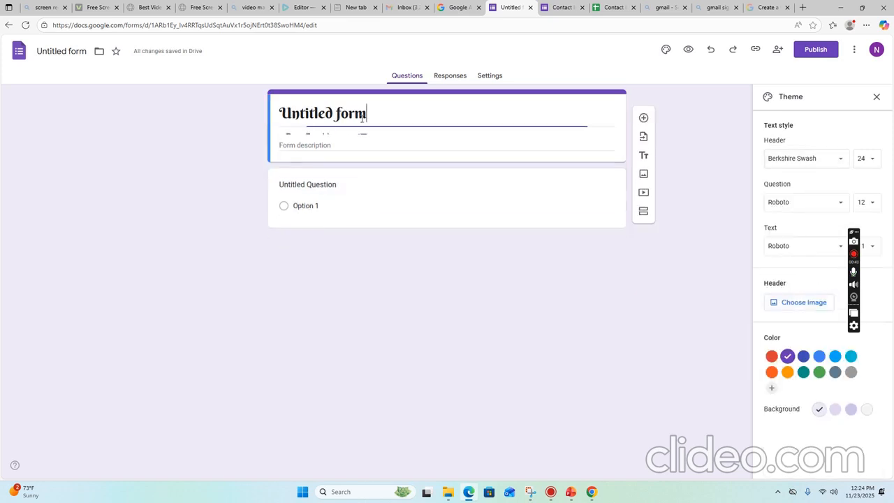
pyautogui.click(871, 168)
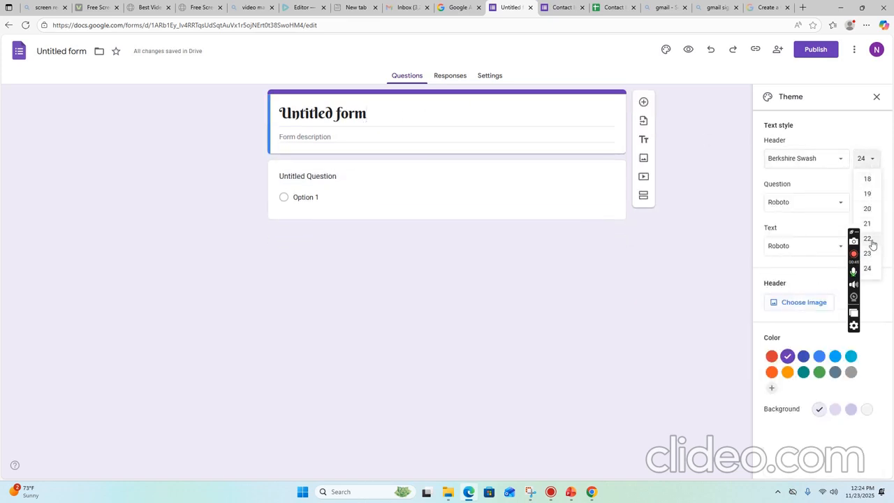
pyautogui.click(868, 238)
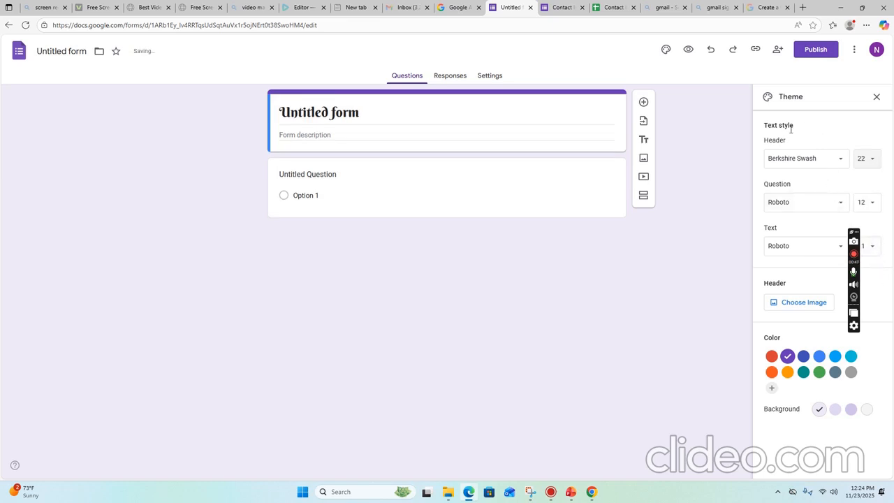
pyautogui.click(836, 161)
pyautogui.click(809, 234)
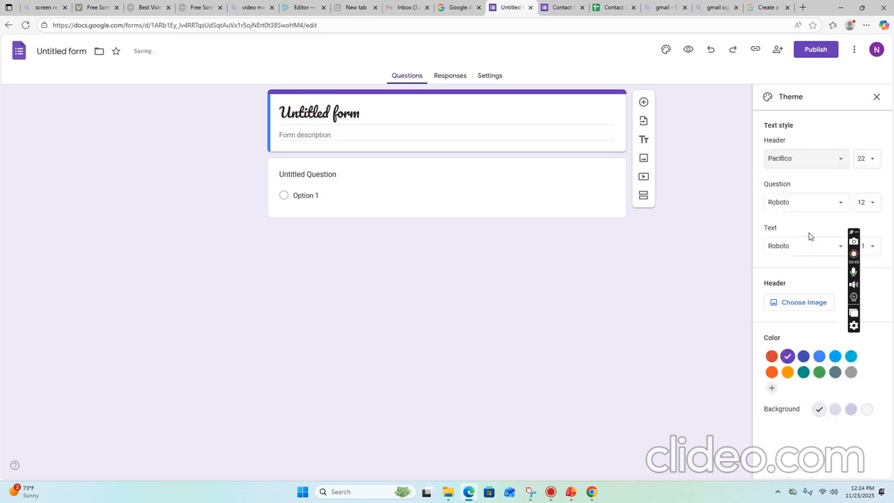
pyautogui.click(841, 159)
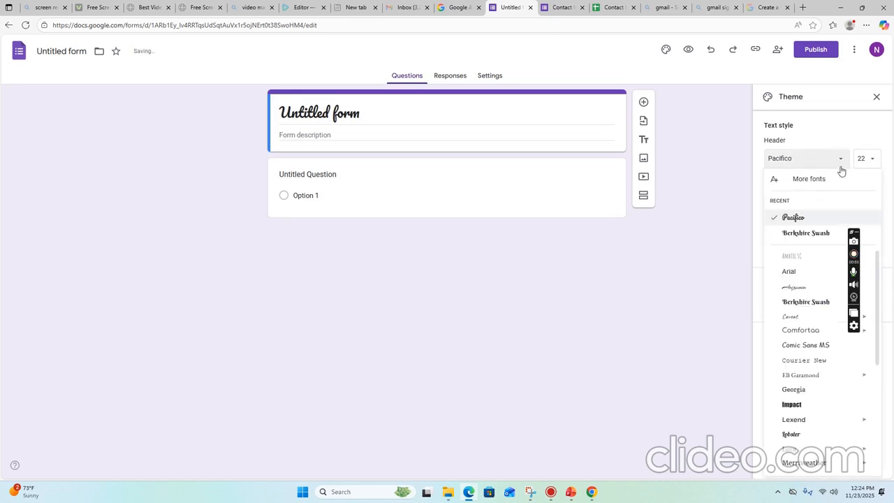
pyautogui.click(822, 409)
# Replace the form title with 'School data base'.
pyautogui.click(355, 113)
pyautogui.moveTo(355, 113); pyautogui.dragTo(271, 126)
pyautogui.write('S')
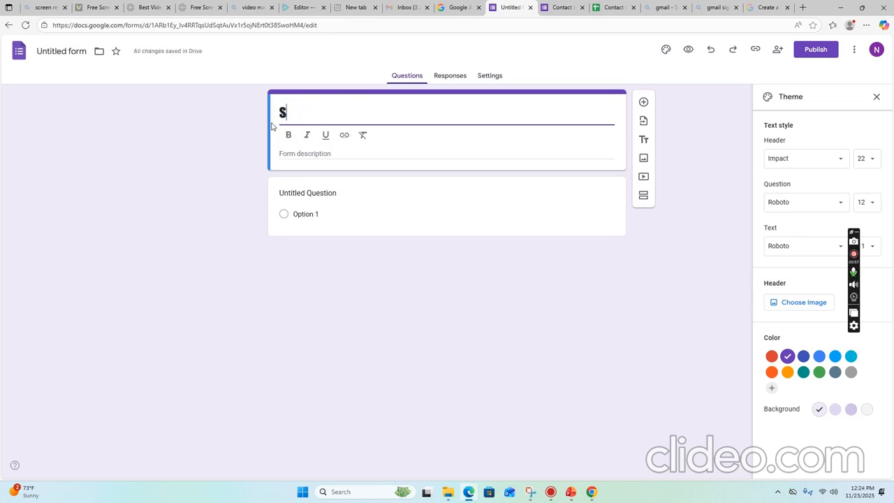
pyautogui.write('chool data base')
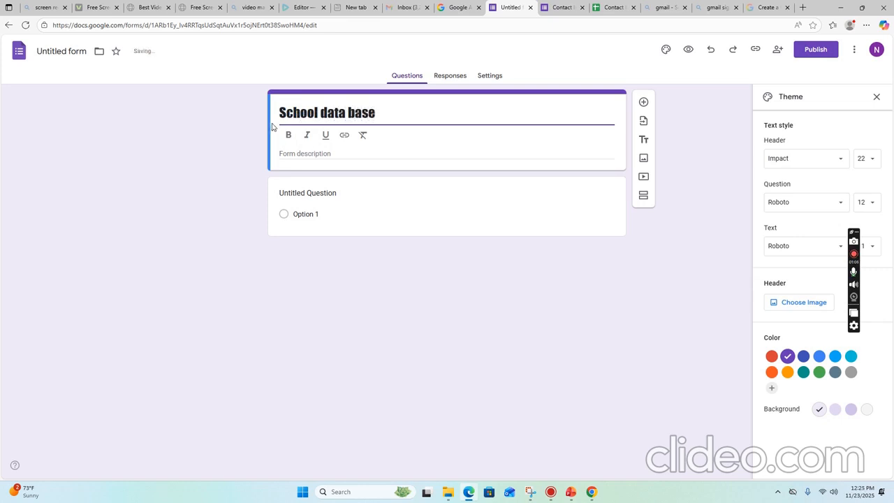
# Set the question font to Merriweather size 15 and the body text font to Roboto Serif.
pyautogui.click(839, 202)
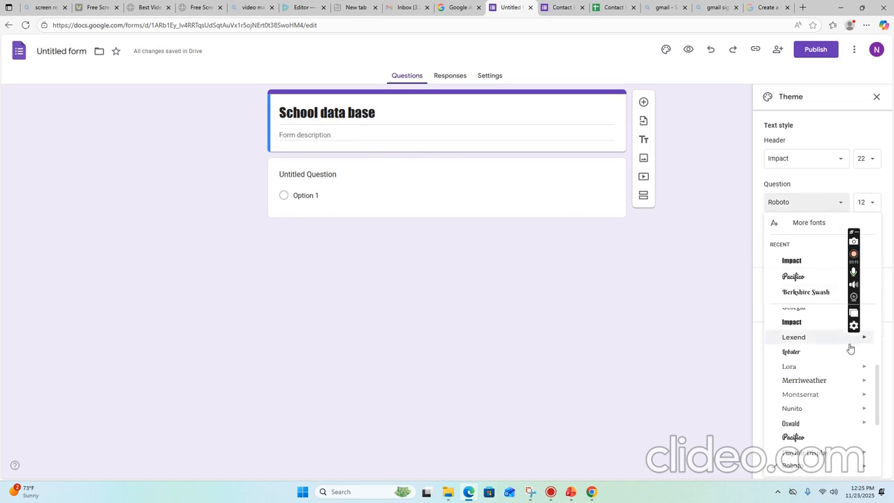
pyautogui.click(817, 381)
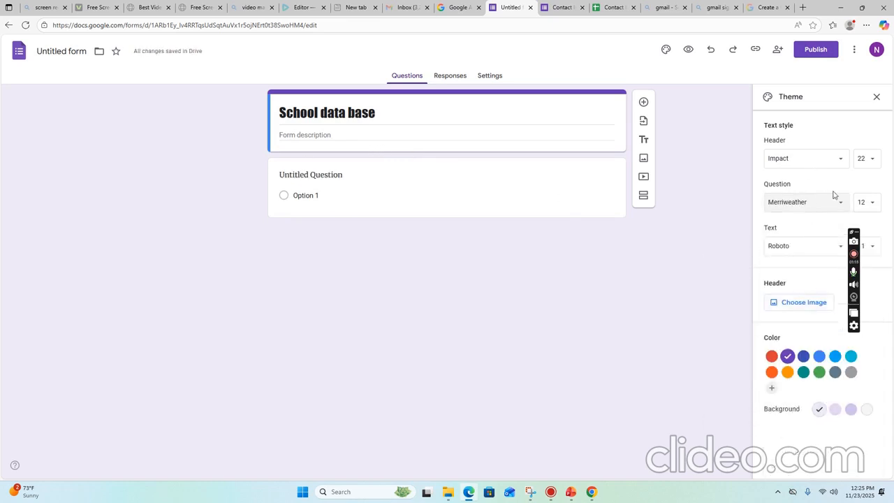
pyautogui.click(866, 205)
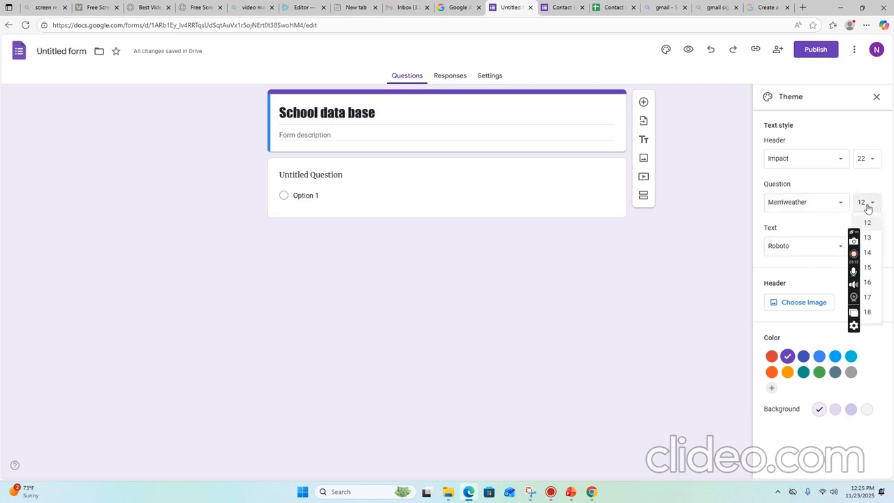
pyautogui.click(870, 270)
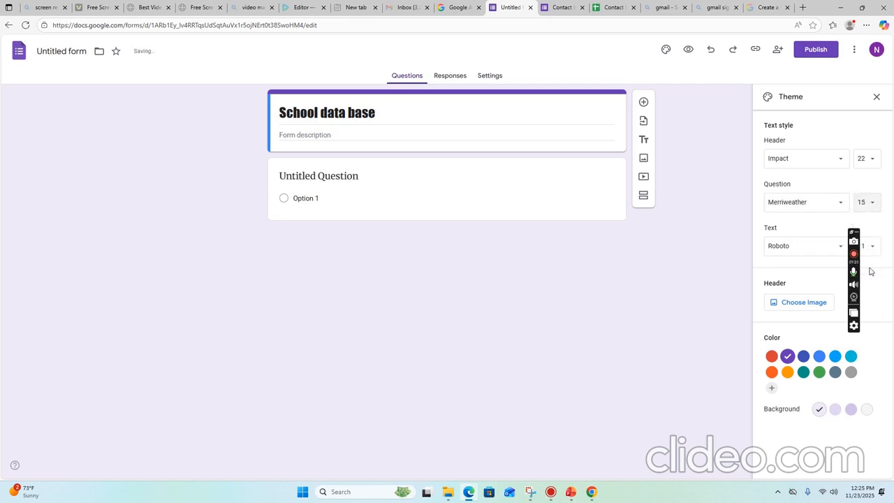
pyautogui.click(837, 251)
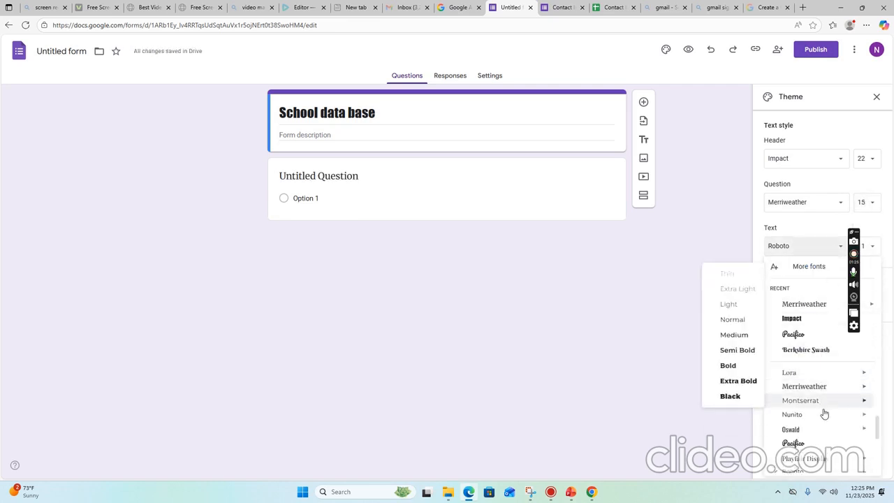
pyautogui.moveTo(817, 433)
pyautogui.scroll(-1, 818, 432)
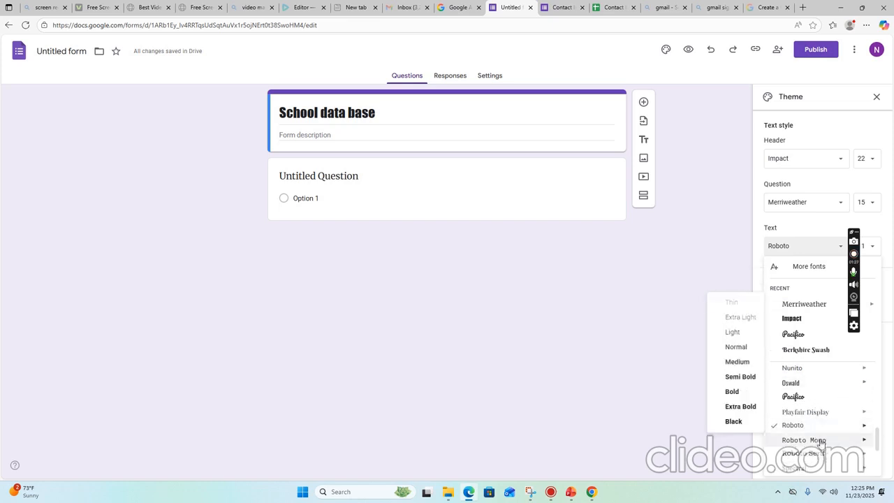
pyautogui.click(823, 457)
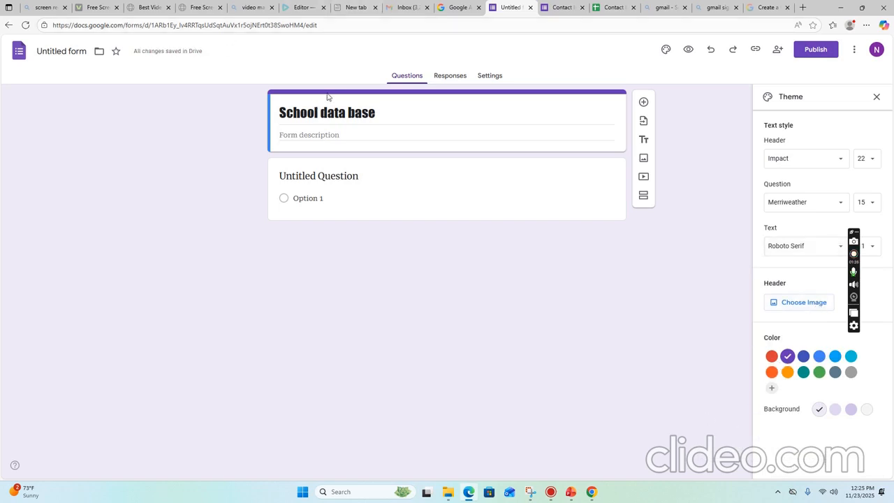
# Try cyan and green theme colours, pick orange, then start a custom colour shifted toward magenta.
pyautogui.click(851, 357)
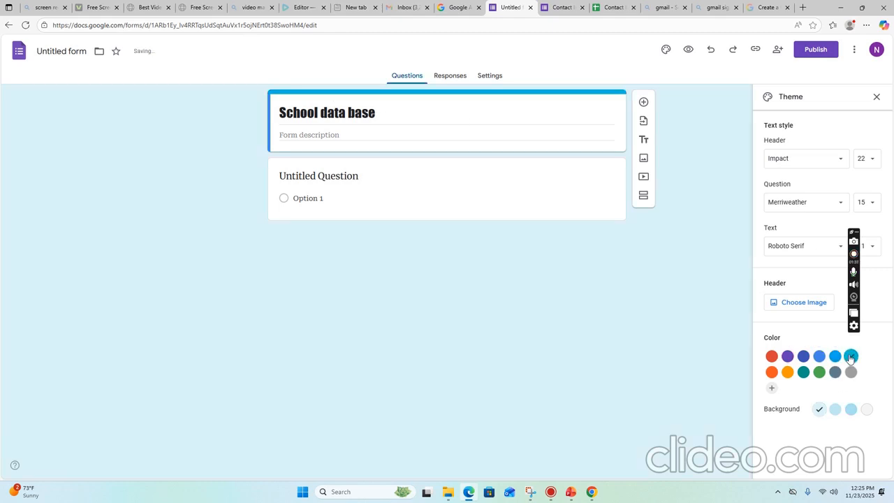
pyautogui.click(819, 371)
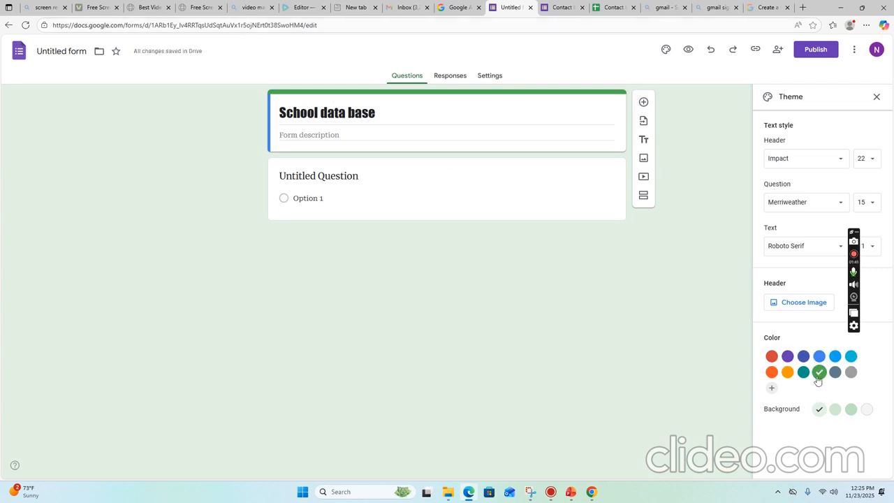
pyautogui.click(787, 372)
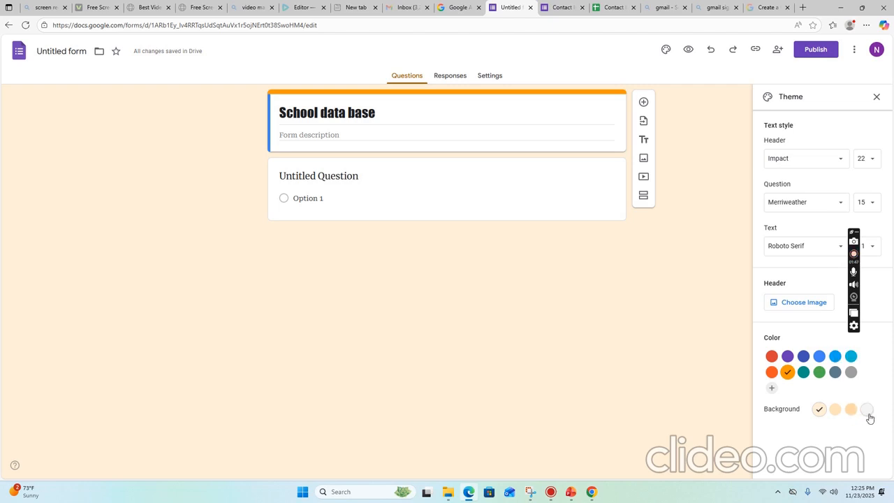
pyautogui.click(771, 391)
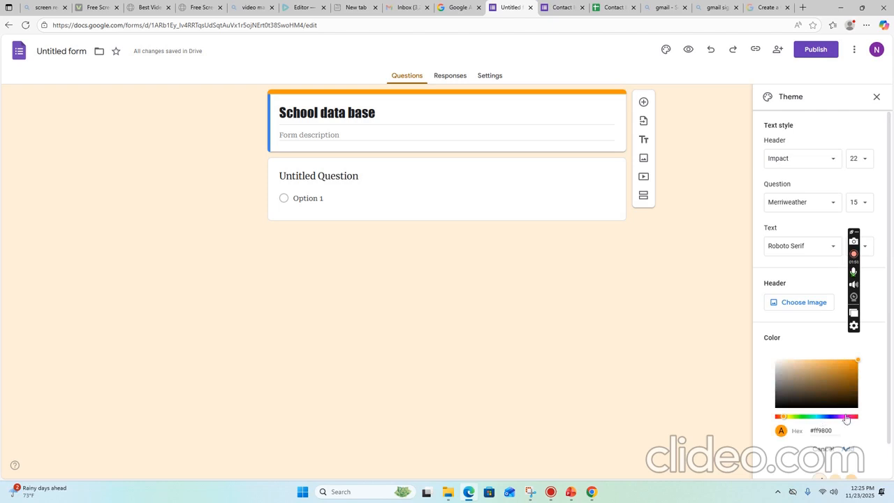
pyautogui.moveTo(783, 418); pyautogui.dragTo(843, 421)
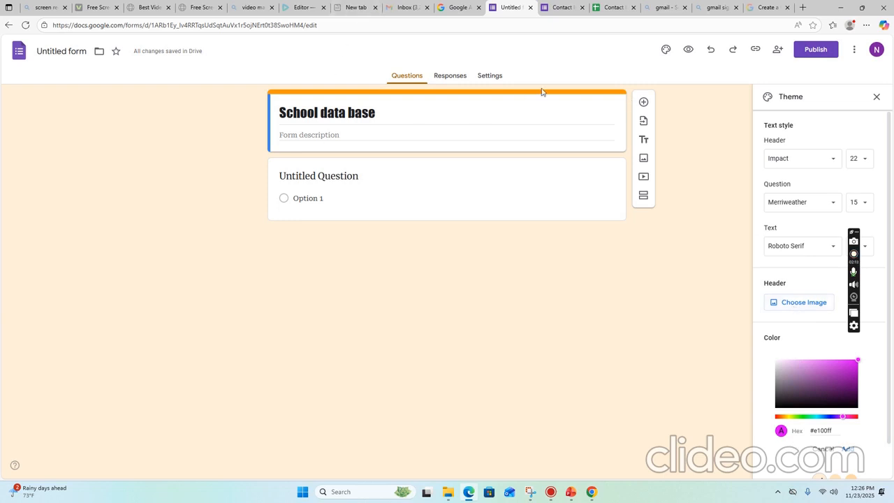
# Insert the purple bubbles header image and shift the custom theme colour to blue #002fff.
pyautogui.click(800, 303)
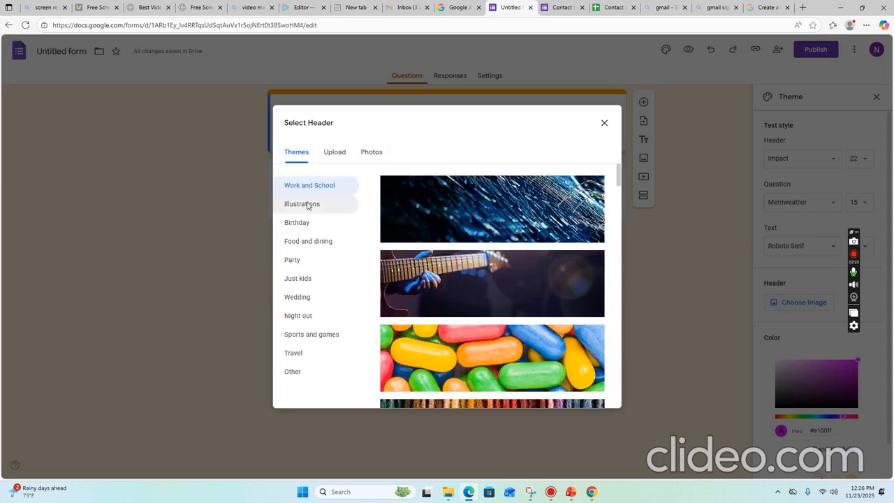
pyautogui.scroll(-6, 479, 277)
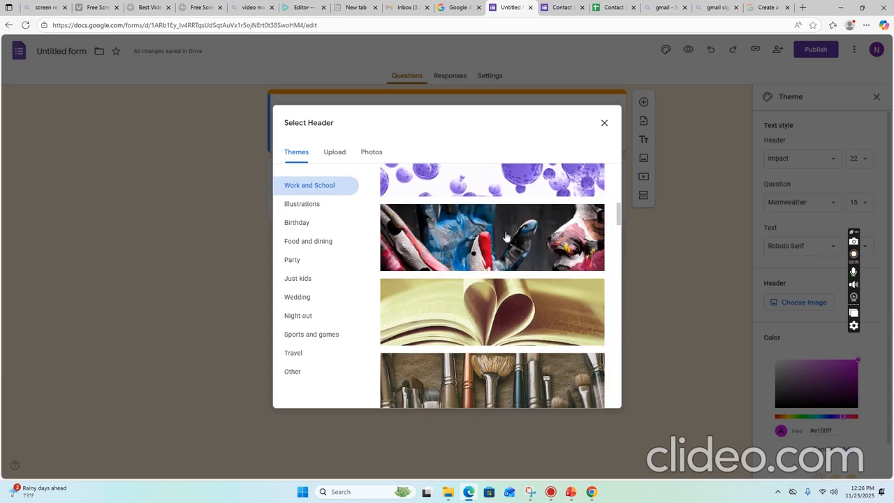
pyautogui.click(531, 180)
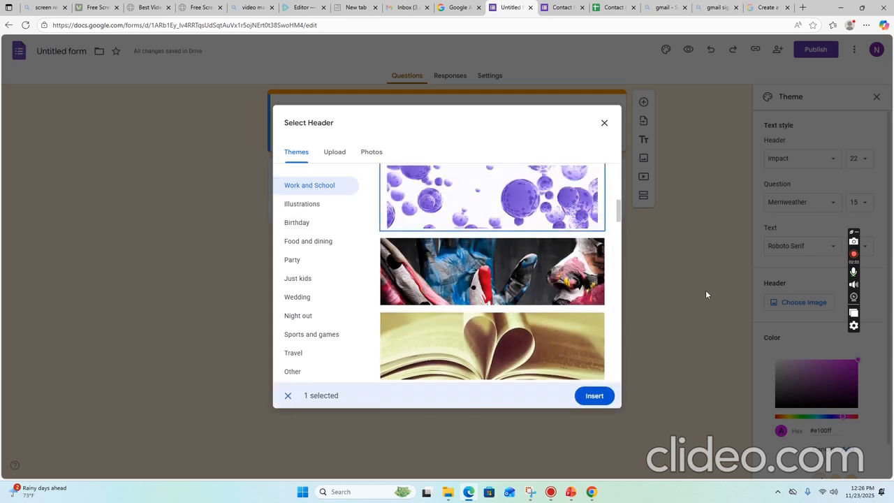
pyautogui.click(596, 396)
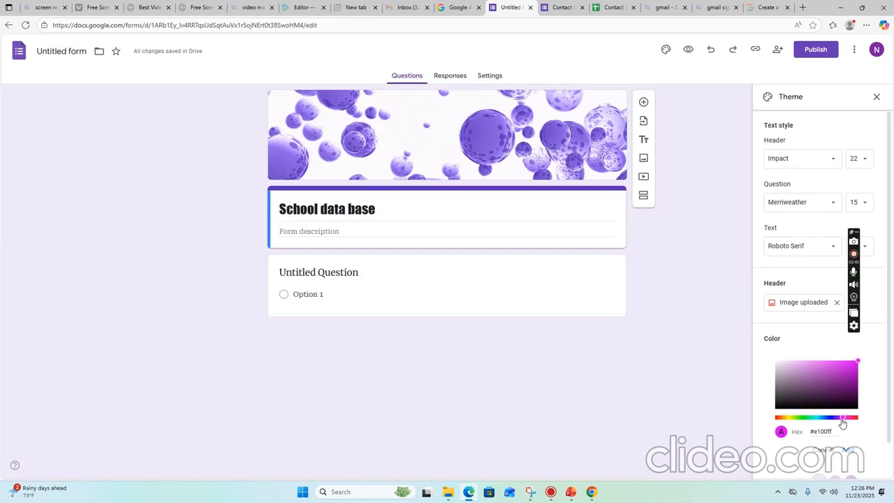
pyautogui.moveTo(842, 419)
pyautogui.mouseDown()
pyautogui.moveTo(804, 424)
pyautogui.moveTo(858, 424)
pyautogui.moveTo(827, 423)
pyautogui.mouseUp()
pyautogui.click(810, 301)
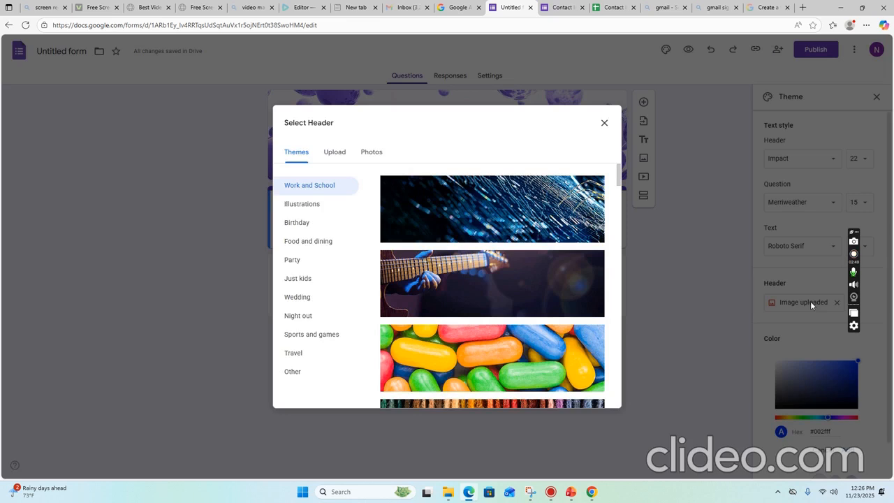
# Switch to Upload and browse to Pictures > Screenshots, closing the file browser without choosing a file.
pyautogui.click(335, 157)
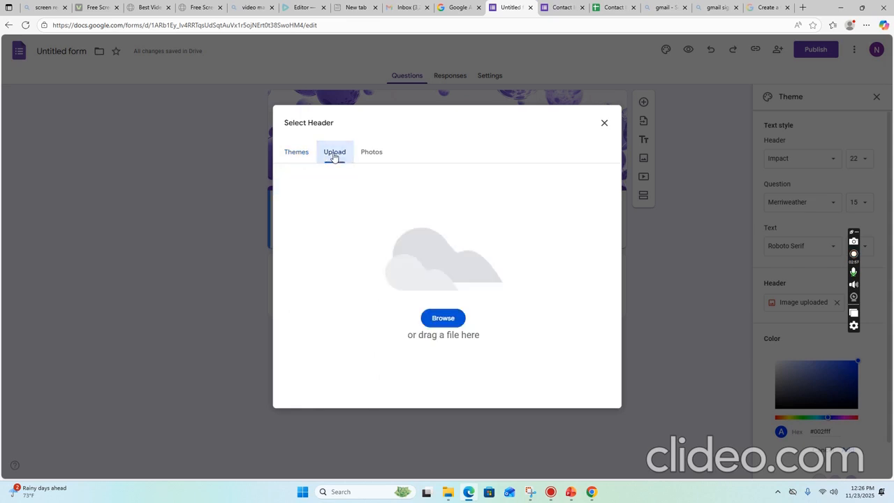
pyautogui.click(444, 319)
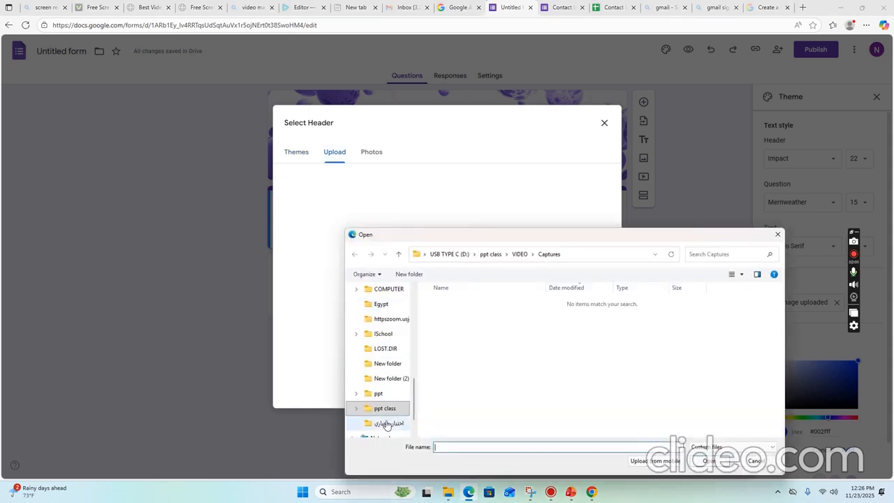
pyautogui.scroll(-1, 387, 419)
pyautogui.scroll(3, 385, 370)
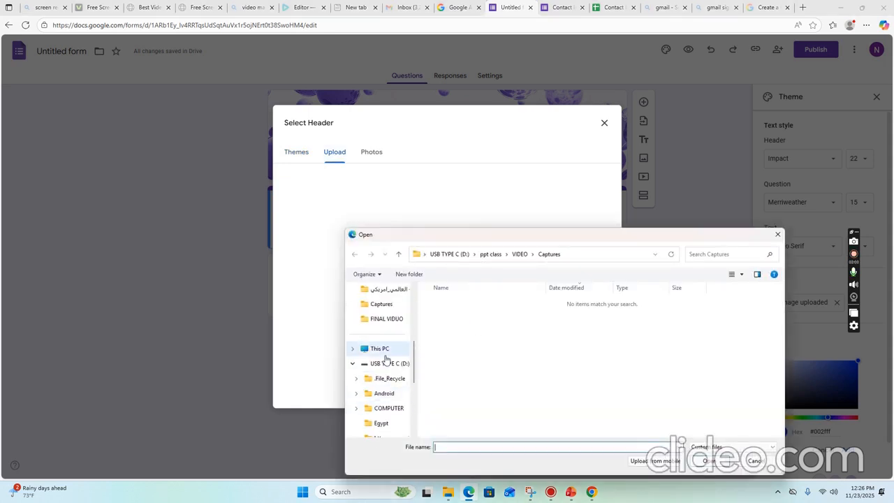
pyautogui.scroll(5, 388, 329)
pyautogui.click(375, 308)
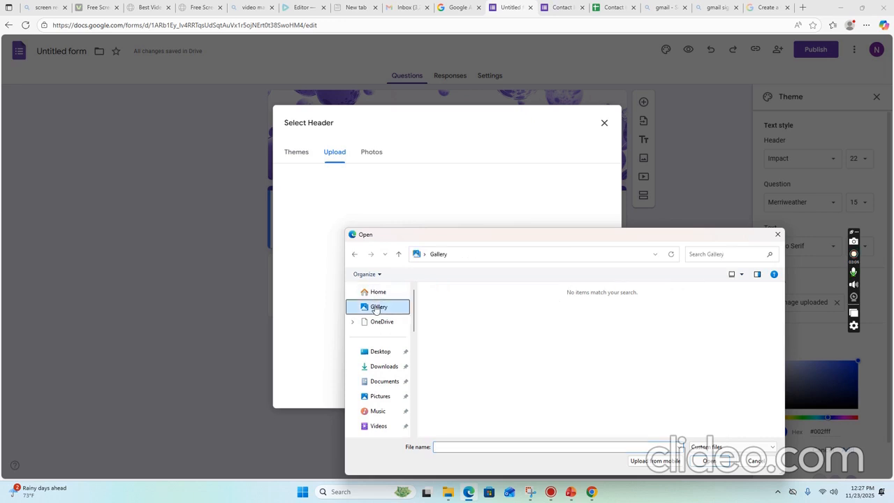
pyautogui.click(380, 397)
pyautogui.click(459, 305)
pyautogui.doubleClick(457, 318)
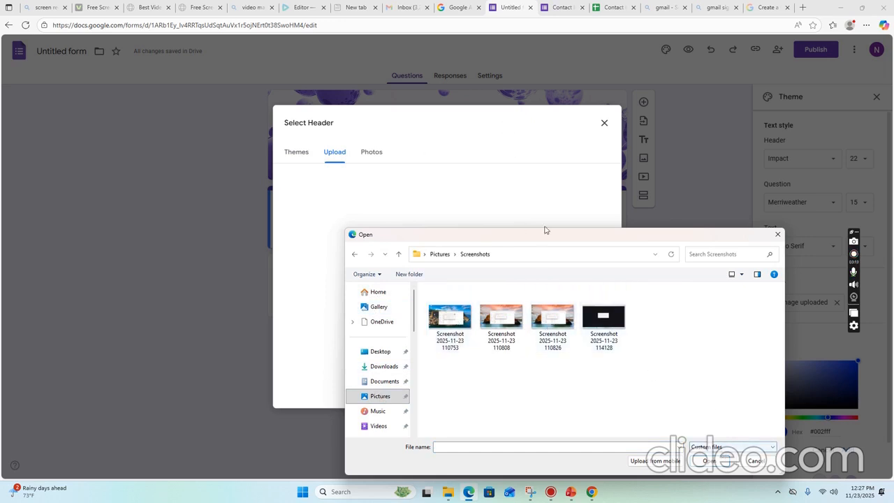
pyautogui.click(777, 234)
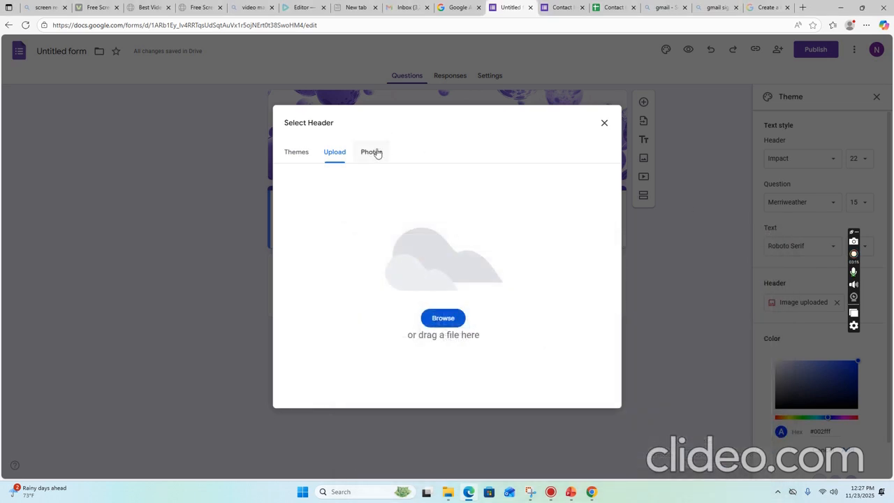
# Look through the Photos and Upload tabs, then re-insert the purple bubbles theme image as header.
pyautogui.click(375, 161)
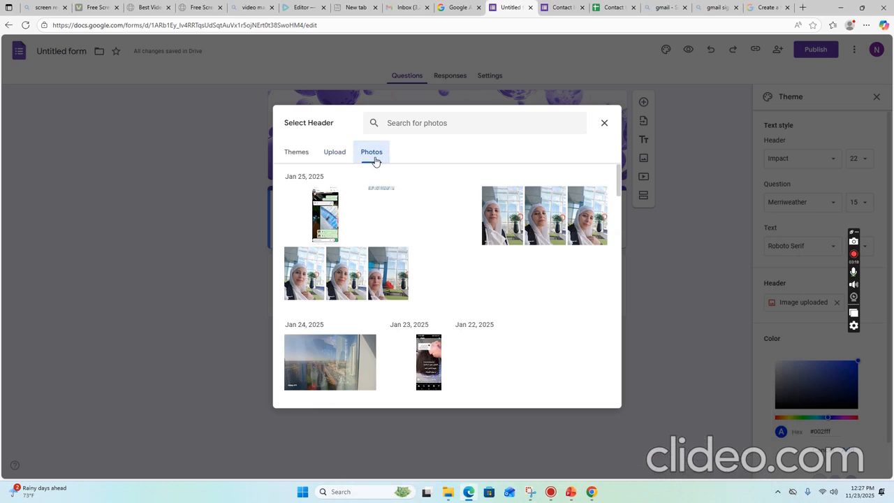
pyautogui.click(329, 160)
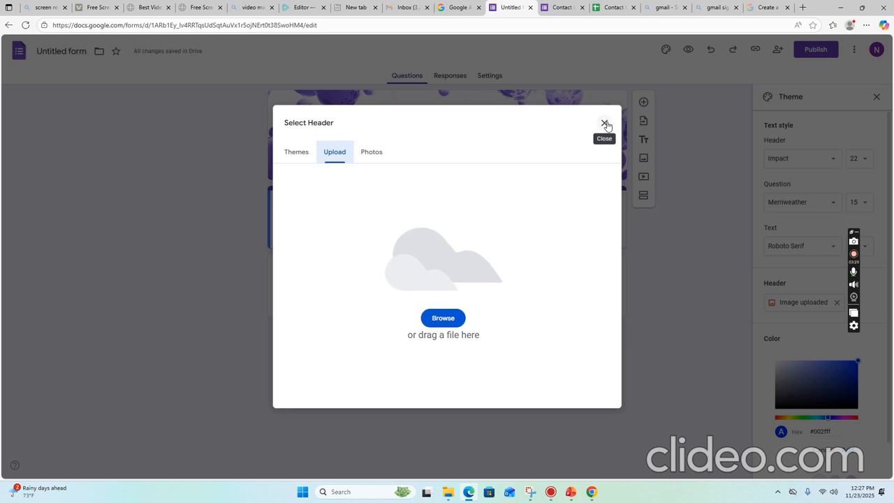
pyautogui.click(294, 153)
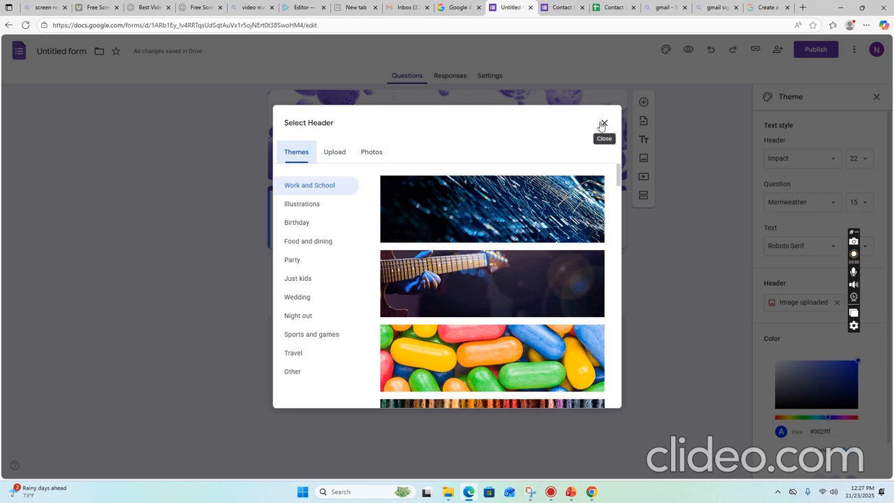
pyautogui.click(334, 155)
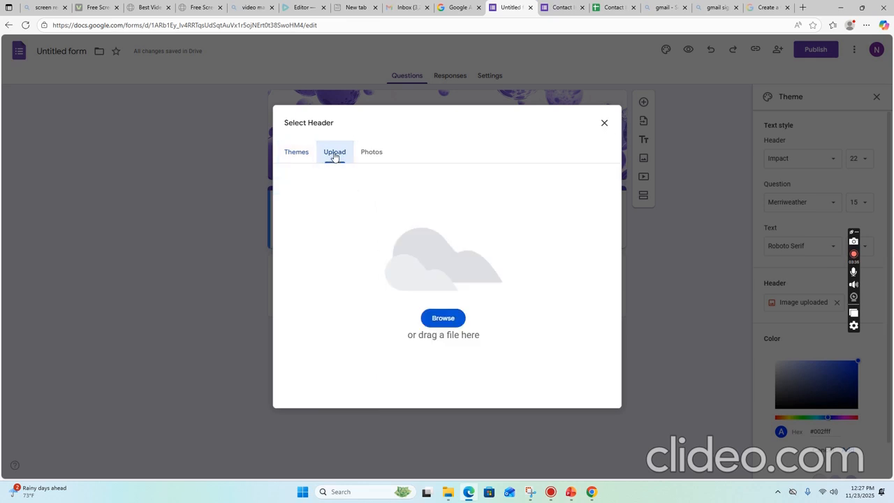
pyautogui.click(286, 153)
pyautogui.scroll(-5, 477, 314)
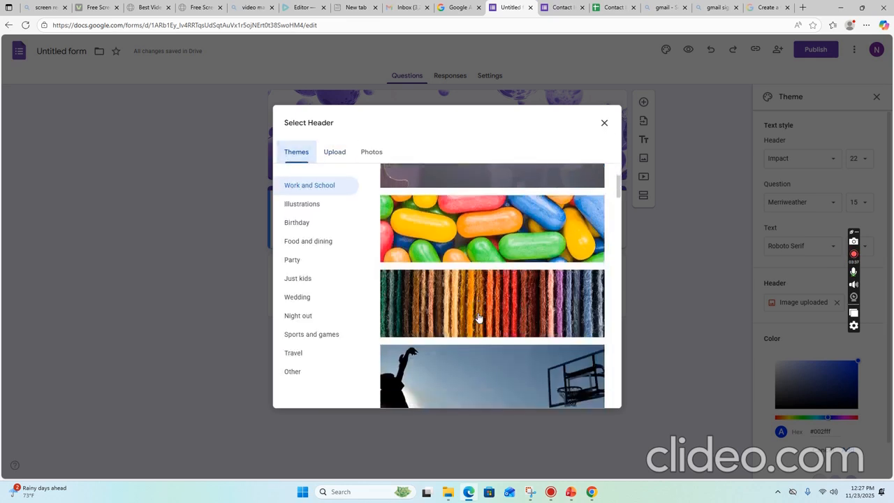
pyautogui.click(484, 259)
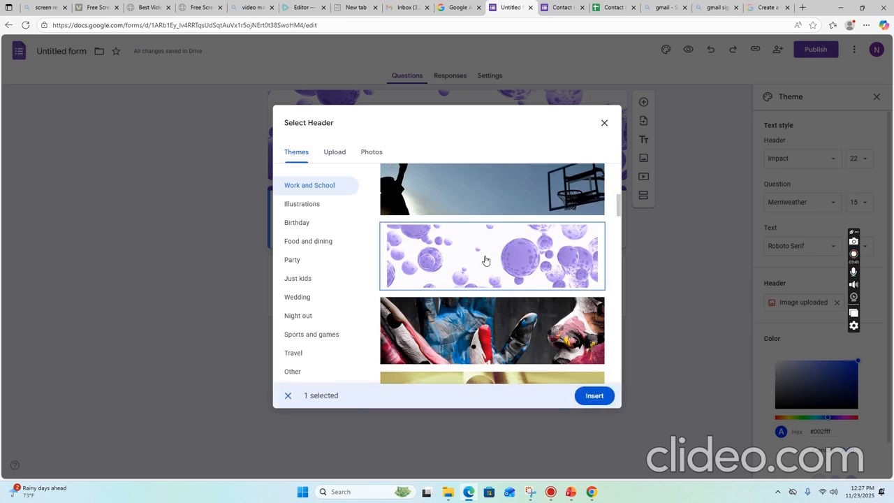
pyautogui.click(593, 395)
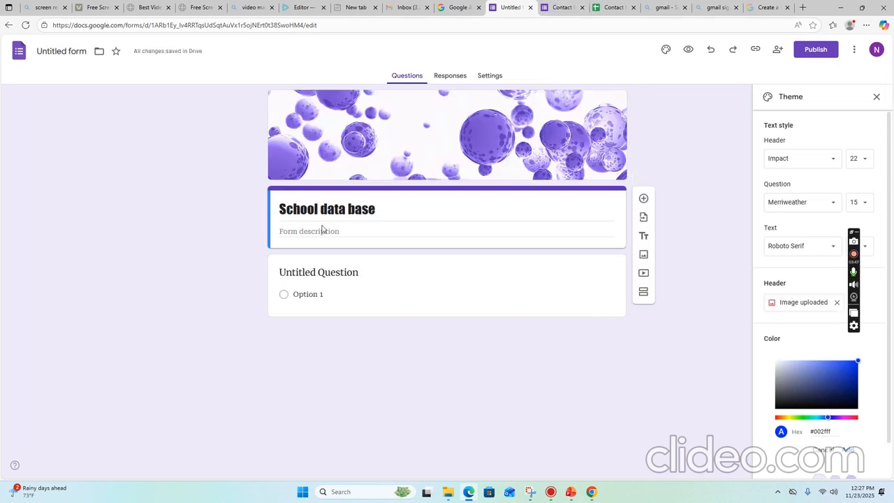
# Enter the description 'to collect data base for students' in bold, trying and removing italic and underline.
pyautogui.click(399, 228)
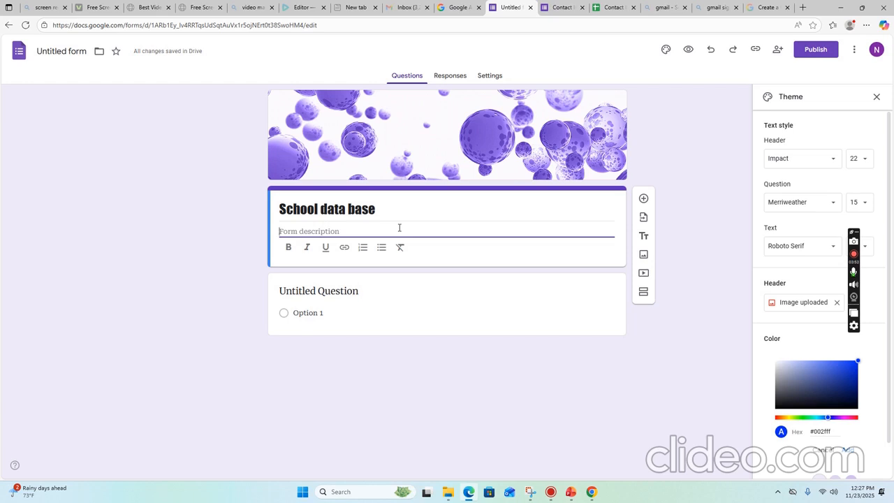
pyautogui.write('to collect data')
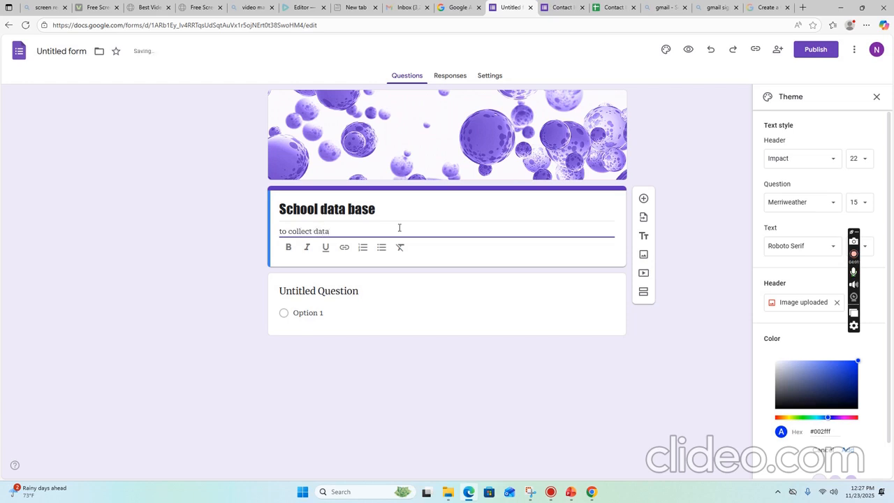
pyautogui.write(' base for d')
pyautogui.write('tudents')
pyautogui.click(288, 248)
pyautogui.moveTo(410, 231); pyautogui.dragTo(272, 241)
pyautogui.click(290, 249)
pyautogui.click(307, 249)
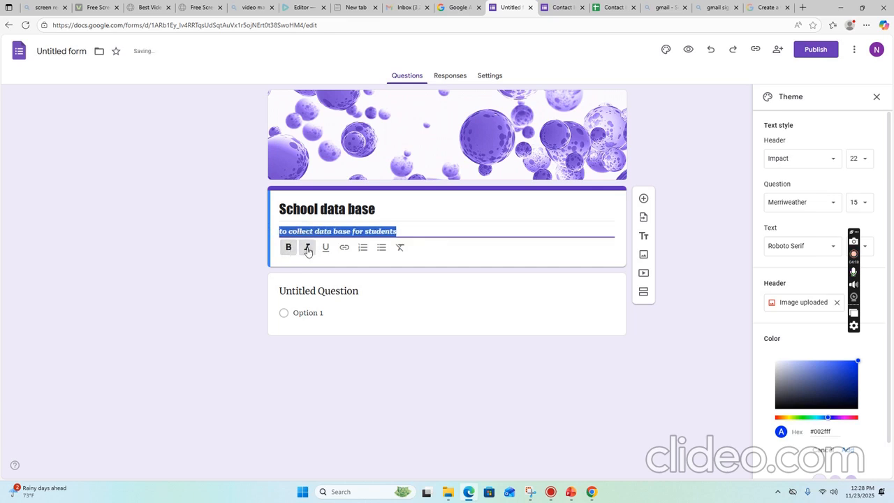
pyautogui.click(328, 250)
pyautogui.click(328, 250)
pyautogui.click(304, 249)
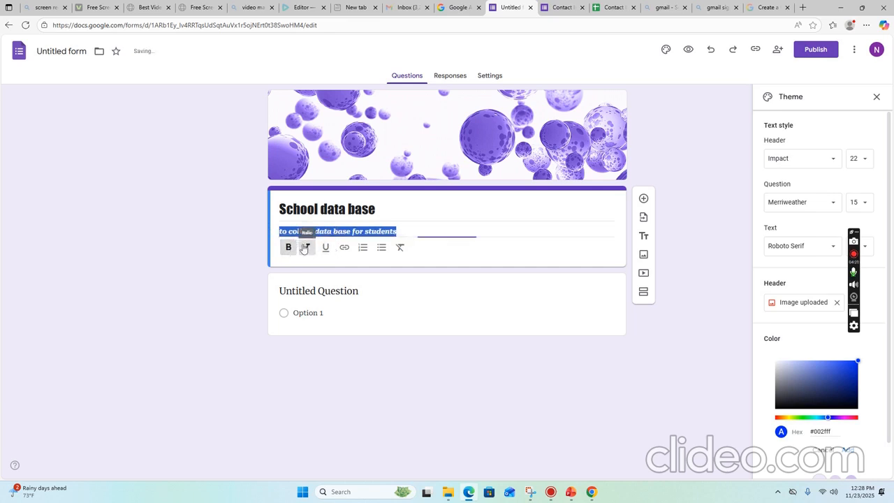
pyautogui.click(373, 261)
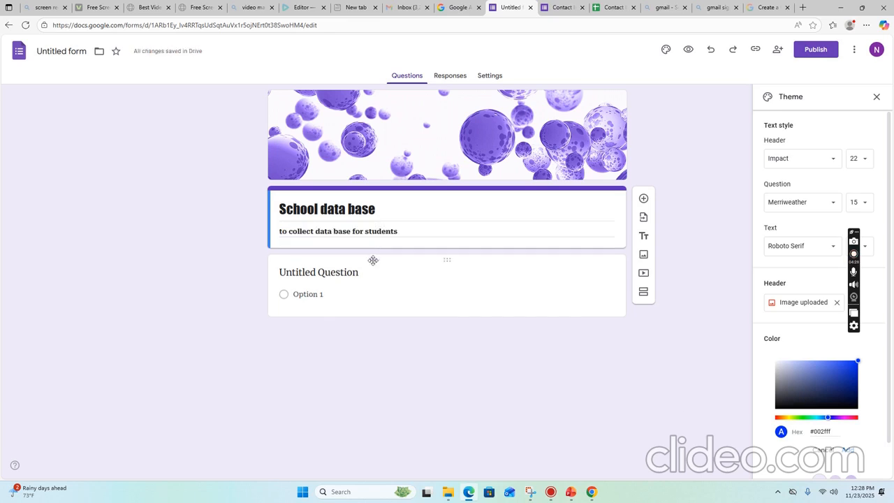
pyautogui.click(363, 273)
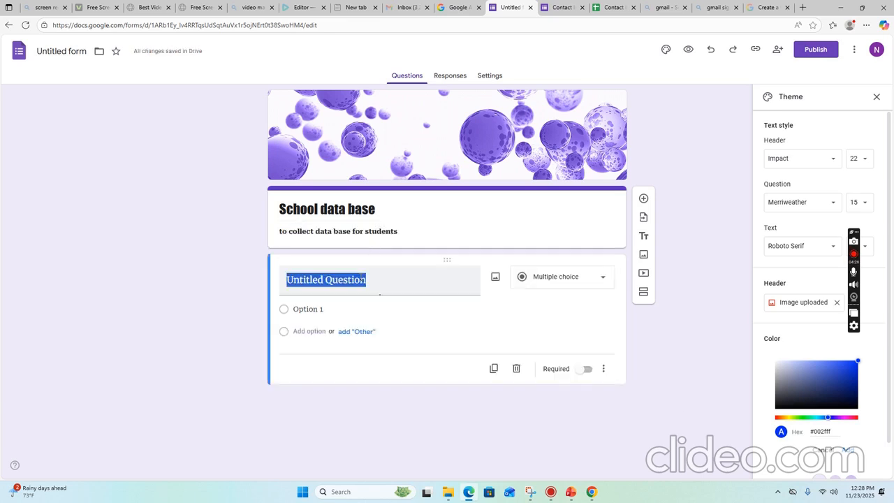
# Change the first question to Short answer and begin typing its title Name.
pyautogui.click(443, 229)
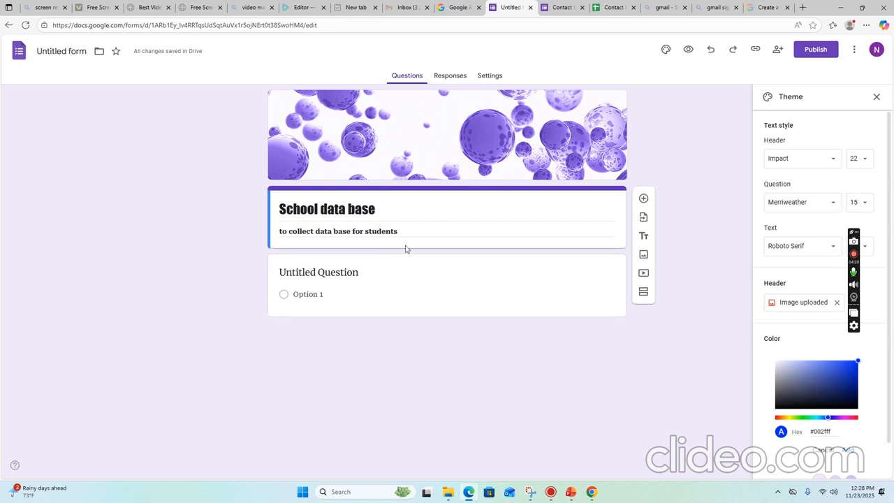
pyautogui.click(366, 274)
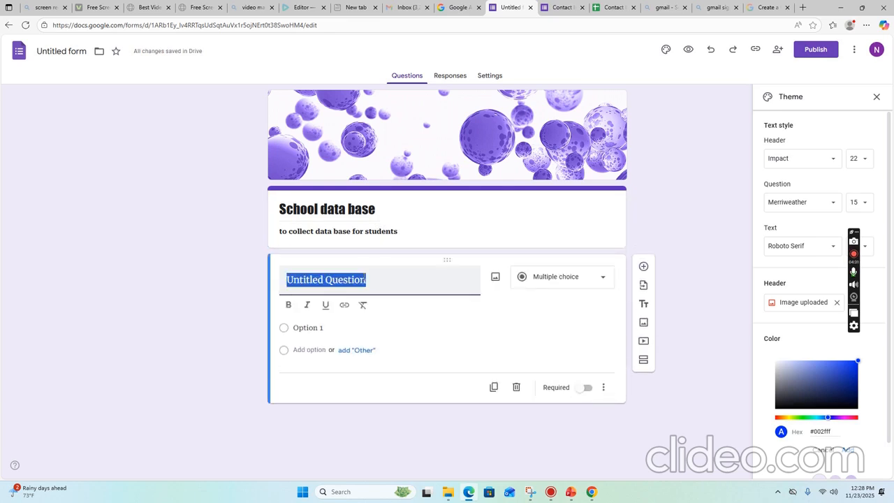
pyautogui.click(602, 280)
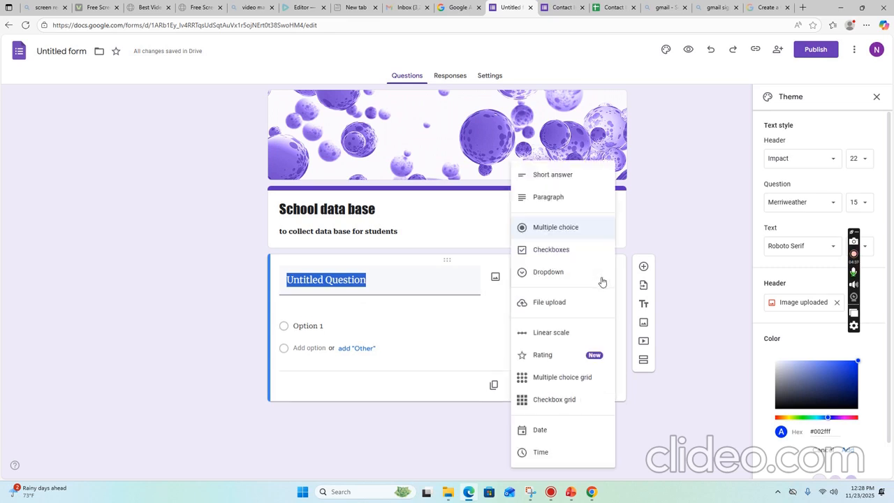
pyautogui.click(483, 311)
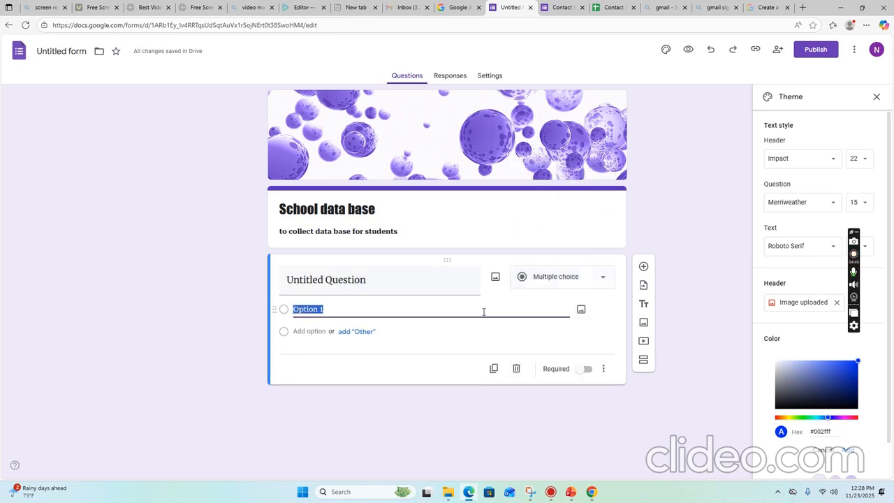
pyautogui.click(604, 280)
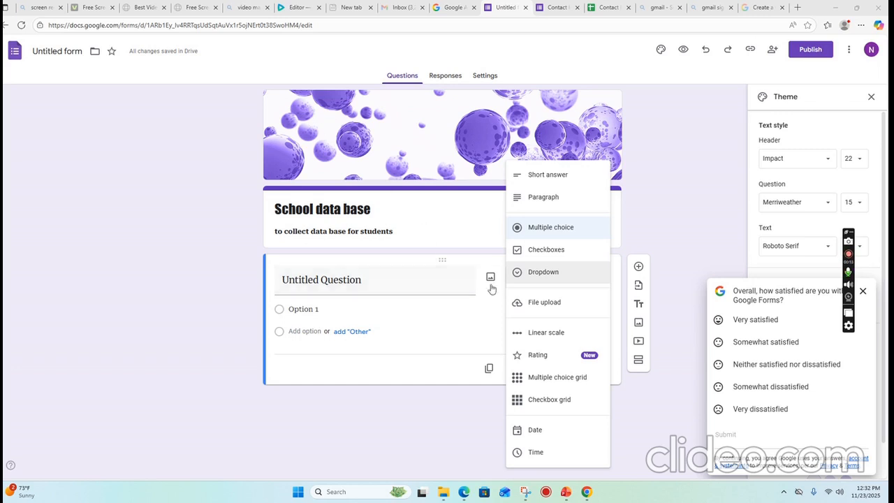
pyautogui.click(540, 175)
pyautogui.click(391, 280)
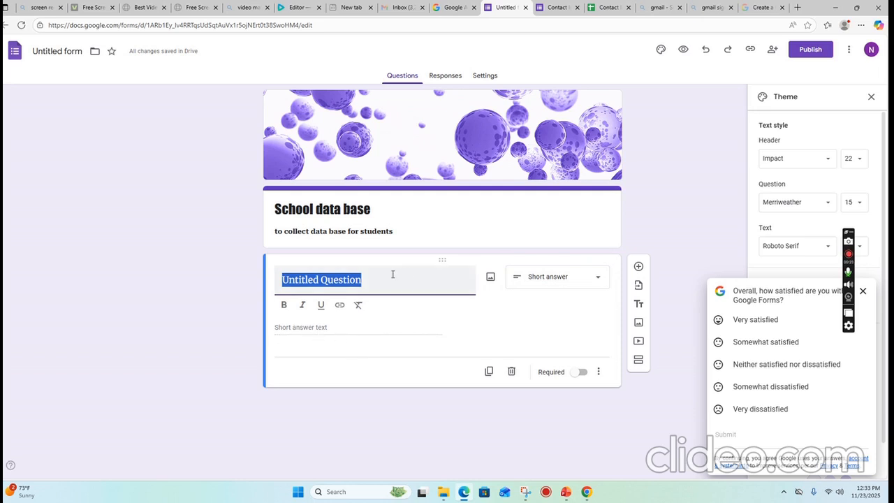
pyautogui.write('N')
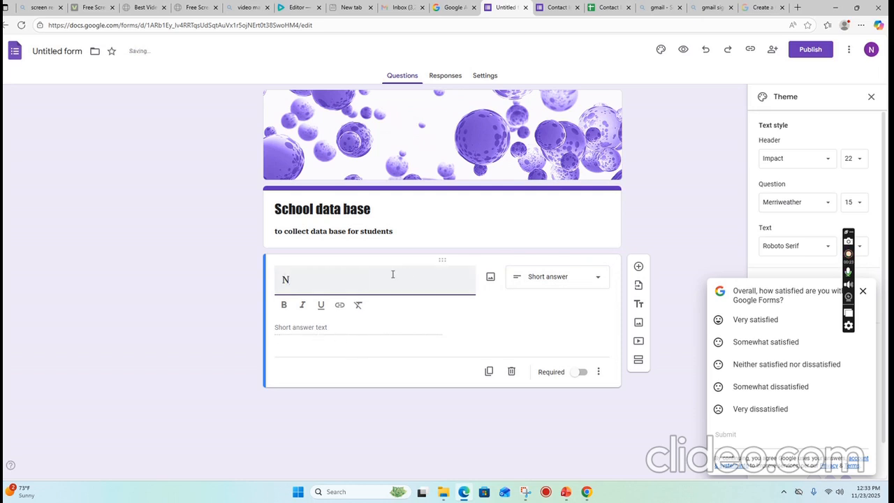
pyautogui.write('ame')
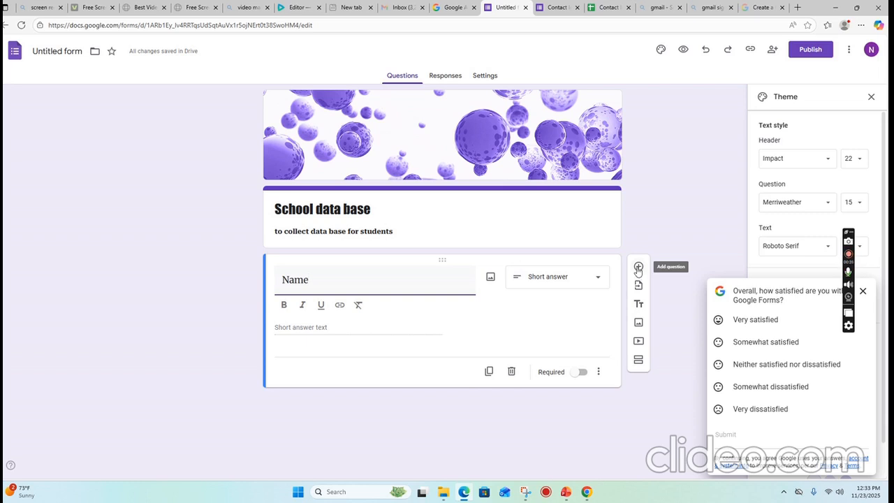
# Add a Paragraph question titled 'Address' below Name, then a new blank question under it.
pyautogui.click(637, 267)
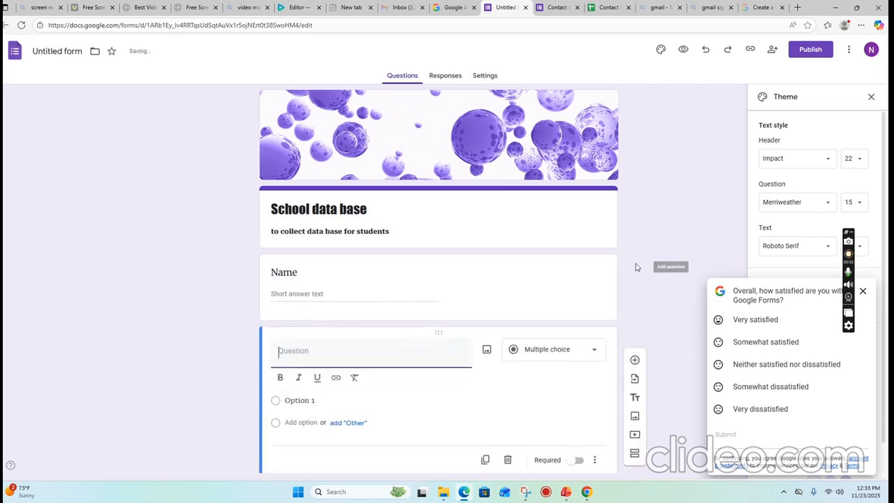
pyautogui.write('ADRE')
pyautogui.press('BackSpace')
pyautogui.press('BackSpace')
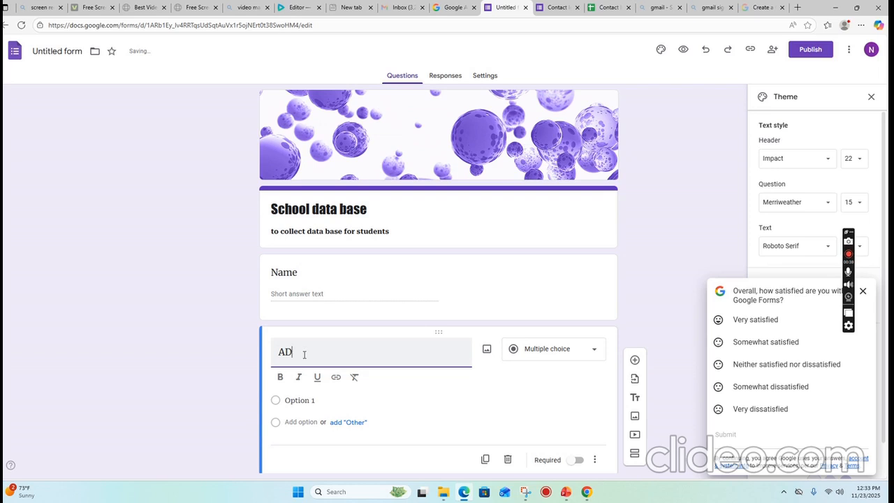
pyautogui.write('ddress')
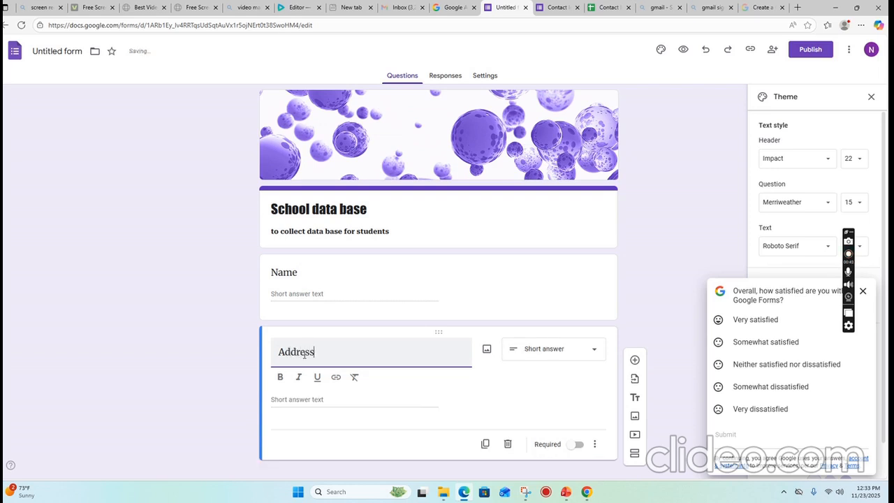
pyautogui.click(583, 355)
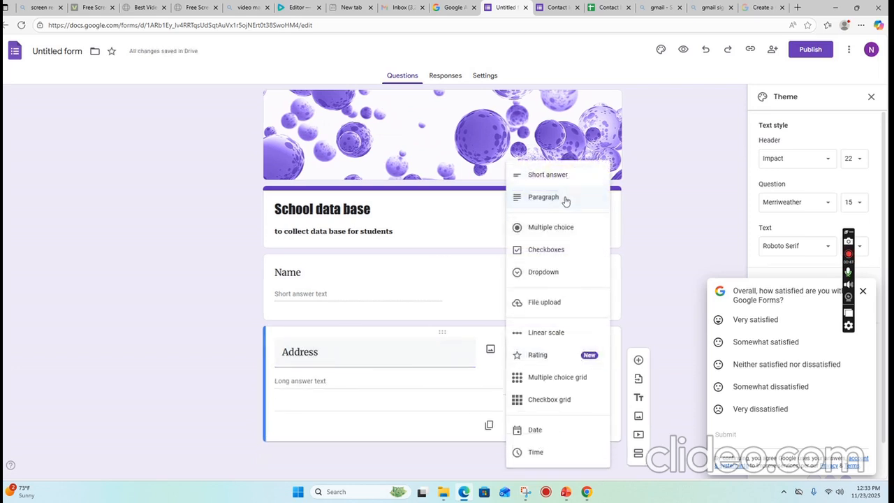
pyautogui.click(435, 419)
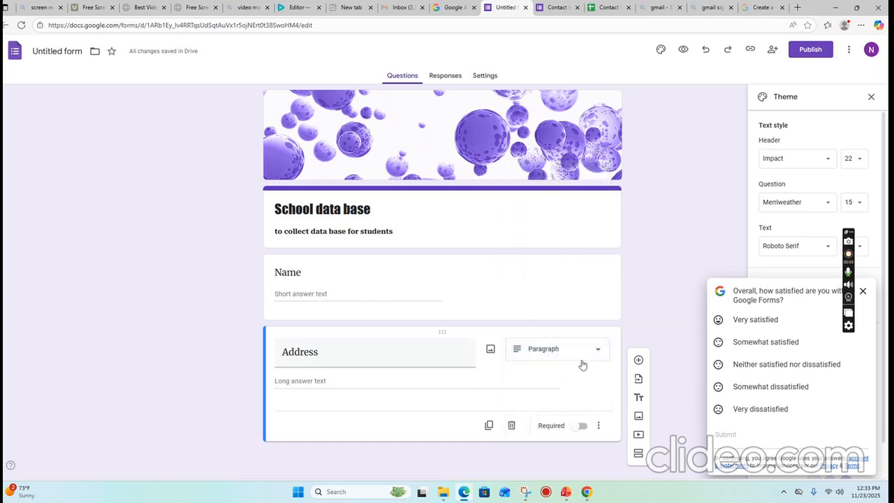
pyautogui.click(638, 361)
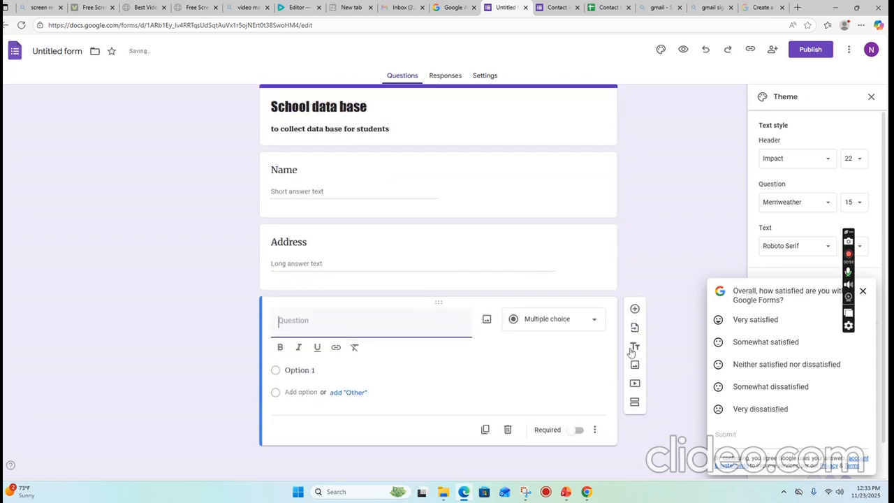
pyautogui.click(589, 323)
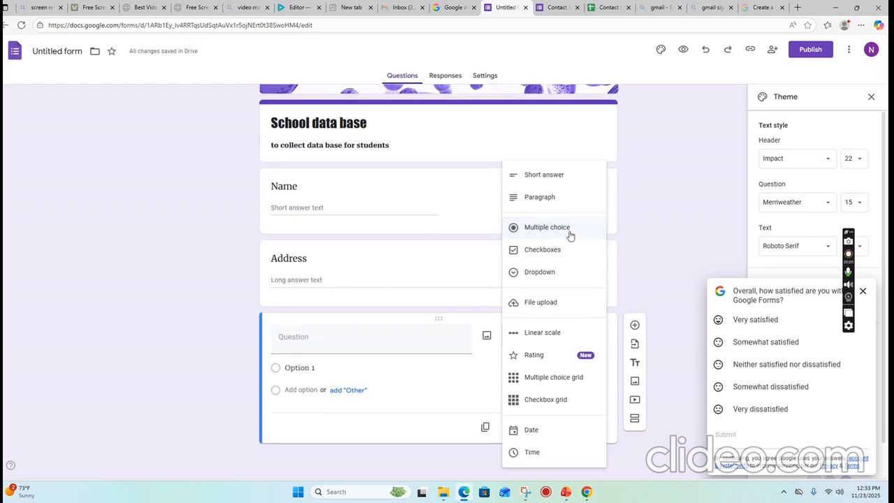
# Title the multiple-choice question 'Grade' and enter its first answer option.
pyautogui.click(326, 343)
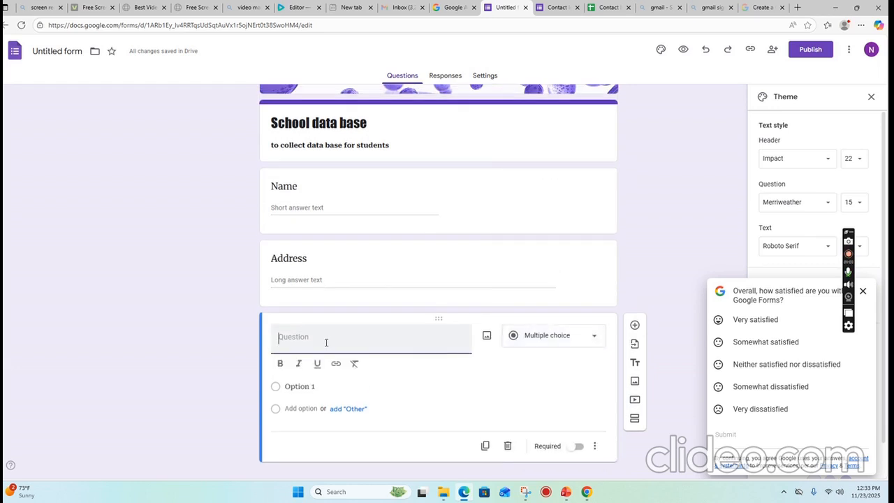
pyautogui.write('d')
pyautogui.press('BackSpace')
pyautogui.write('Grade')
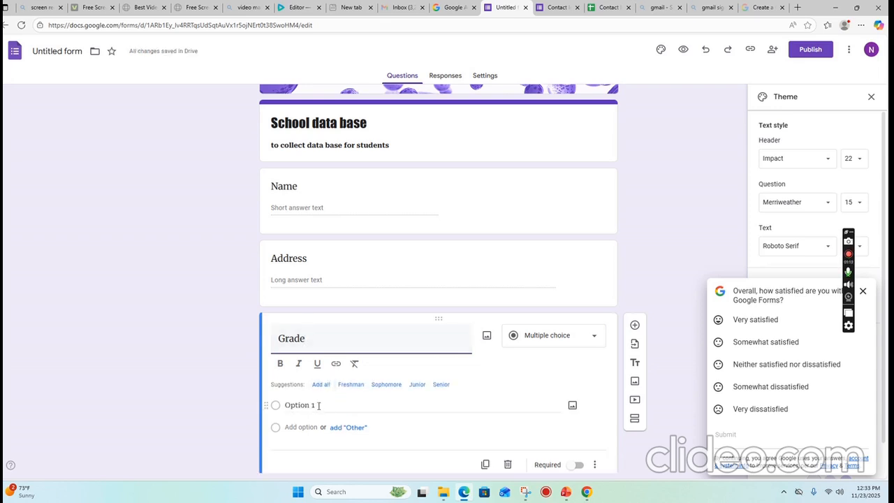
pyautogui.click(317, 405)
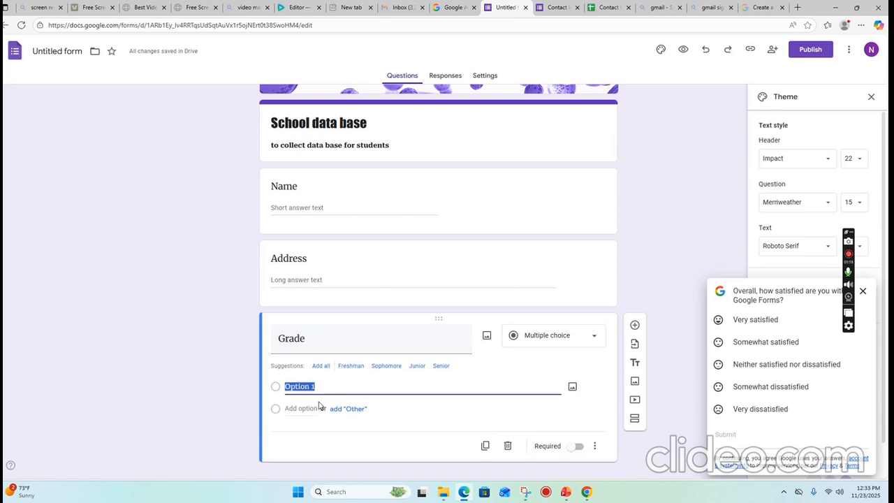
pyautogui.write('G')
pyautogui.write('ra')
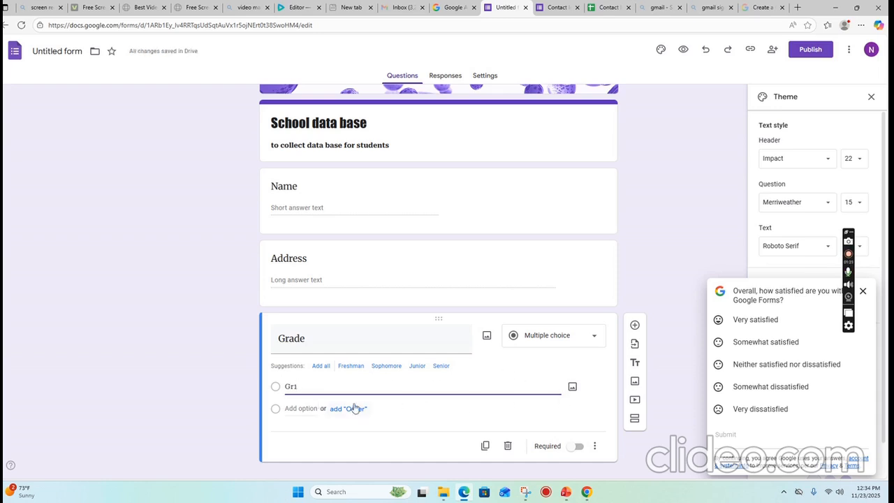
# Add answer options Gr2, gr3 and Gr4.
pyautogui.click(275, 412)
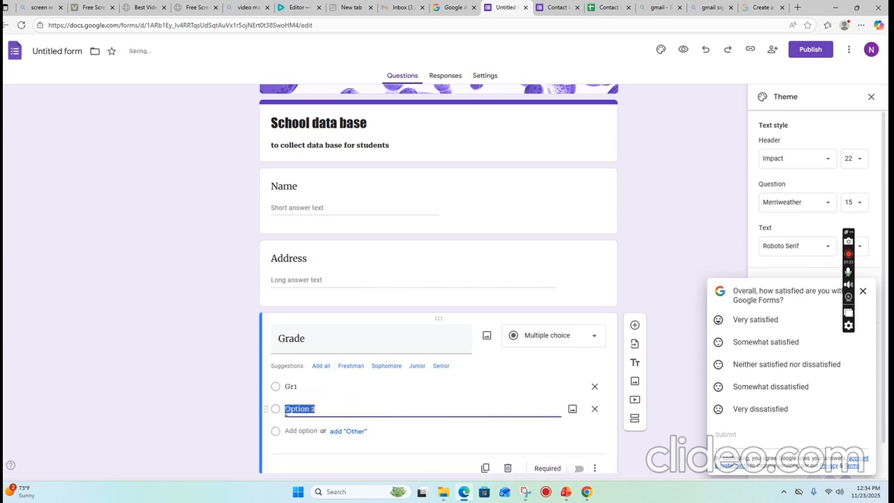
pyautogui.write('Gr2')
pyautogui.click(278, 432)
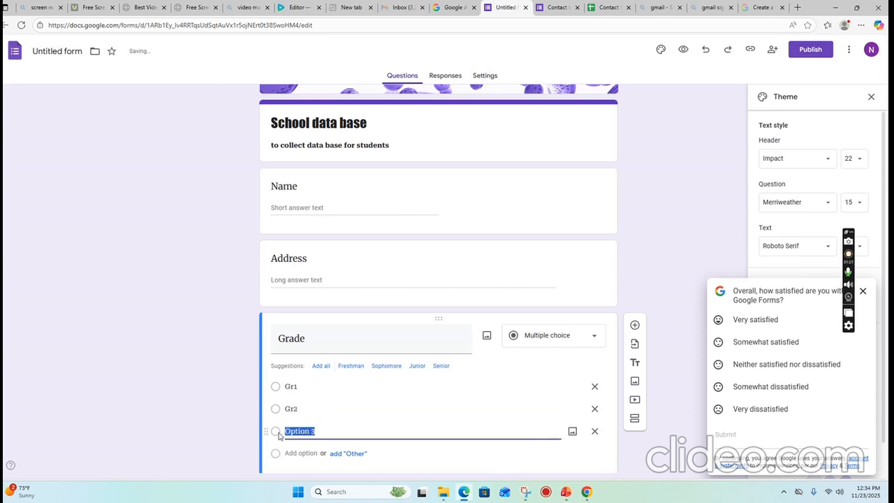
pyautogui.write('gr3')
pyautogui.click(277, 454)
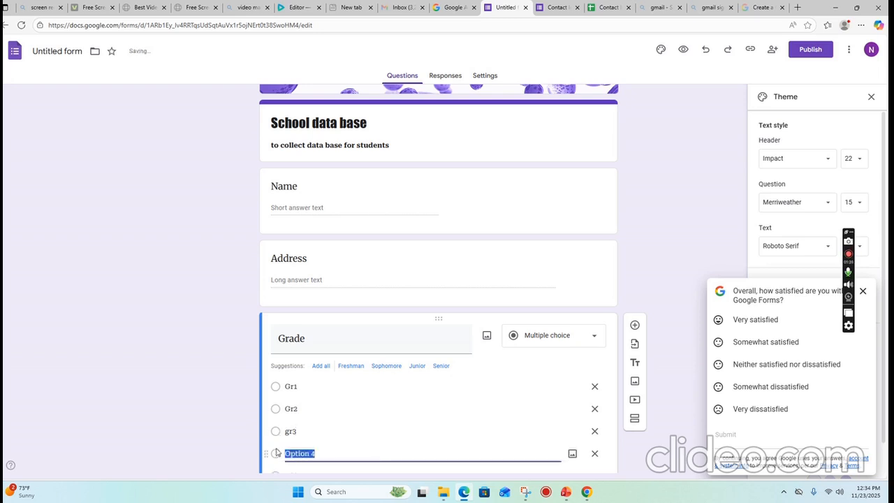
pyautogui.write('Gr4')
# Capitalize the third option to 'Gr3' and add the fifth option Gr5.
pyautogui.click(286, 431)
pyautogui.click(288, 432)
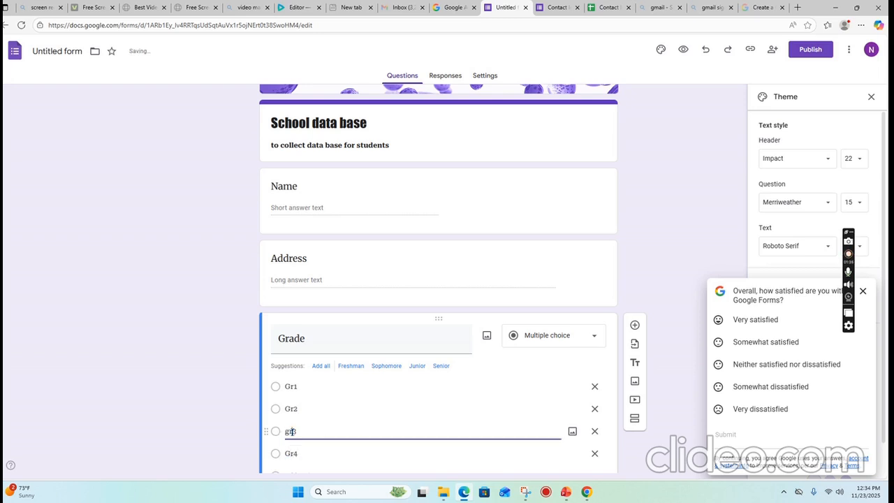
pyautogui.moveTo(285, 432); pyautogui.dragTo(289, 433)
pyautogui.write('G')
pyautogui.scroll(-2, 293, 429)
pyautogui.click(278, 392)
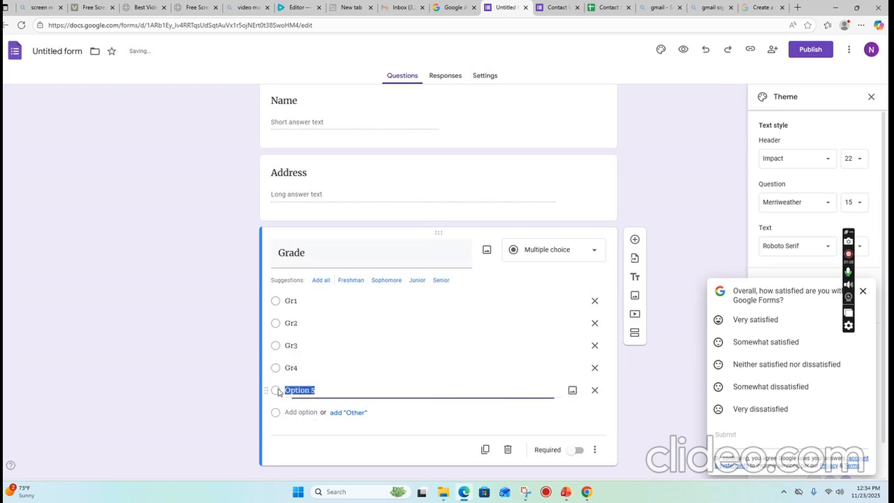
pyautogui.write('gr')
pyautogui.click(291, 389)
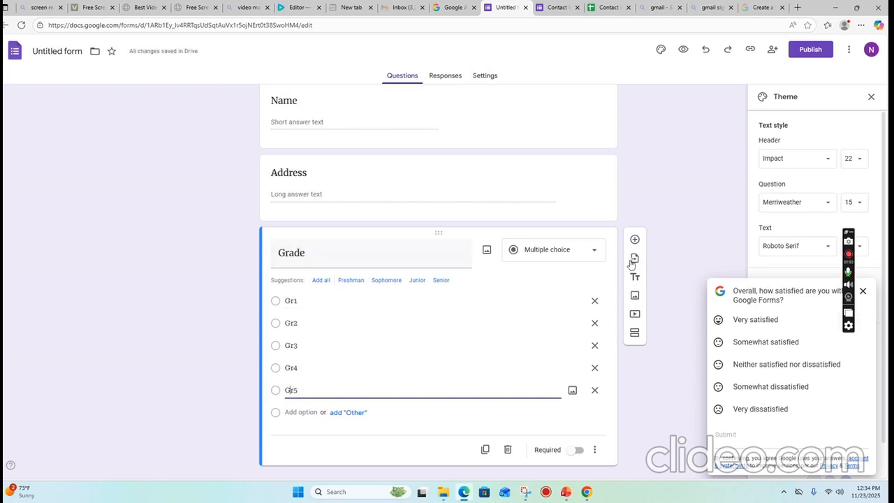
# Add a Short answer question titled 'Email' below Grade, then another blank question.
pyautogui.click(635, 240)
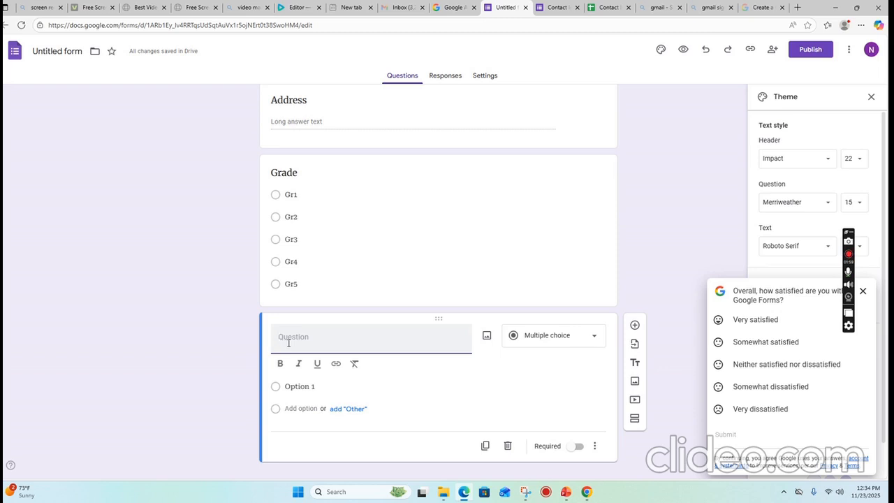
pyautogui.click(595, 339)
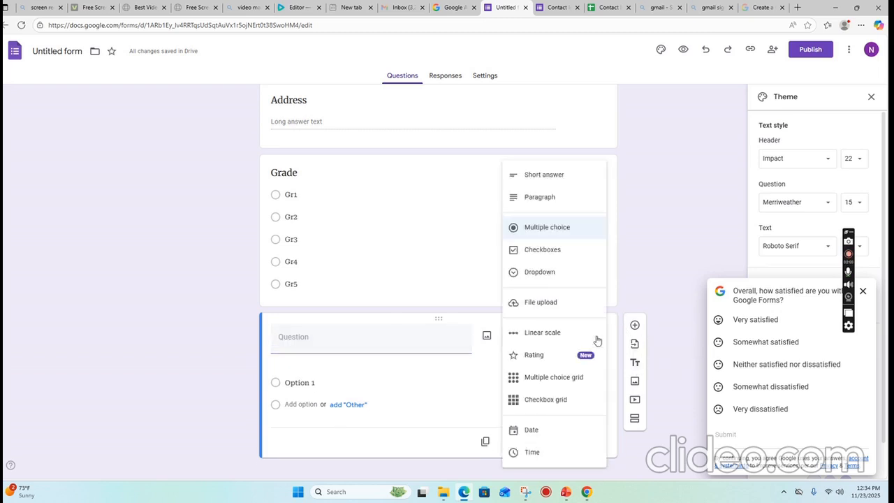
pyautogui.click(550, 273)
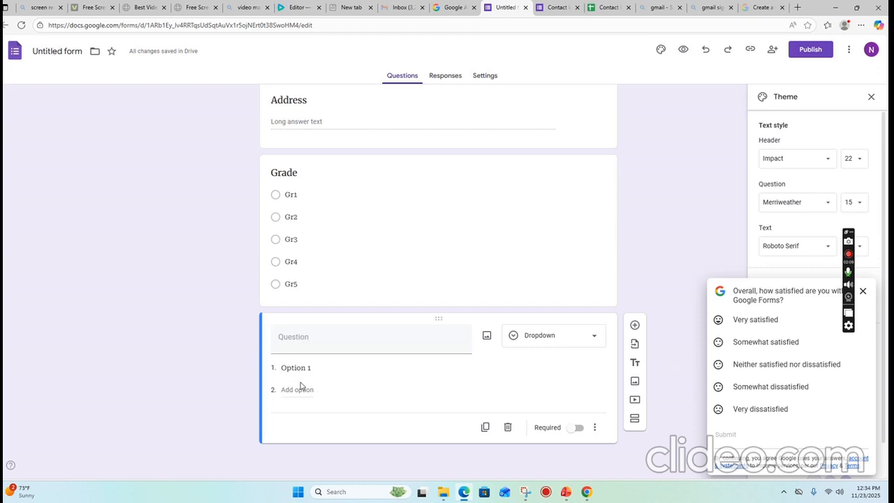
pyautogui.click(310, 339)
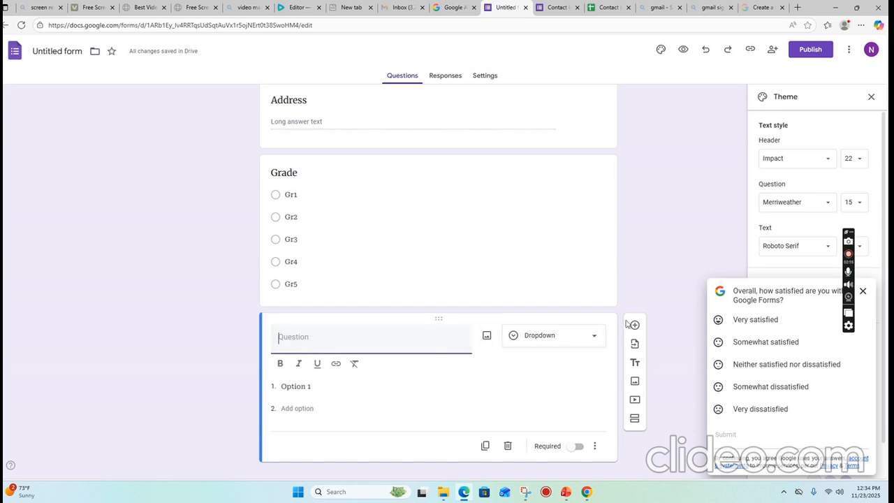
pyautogui.click(593, 336)
pyautogui.click(544, 176)
pyautogui.click(387, 350)
pyautogui.write('EMA')
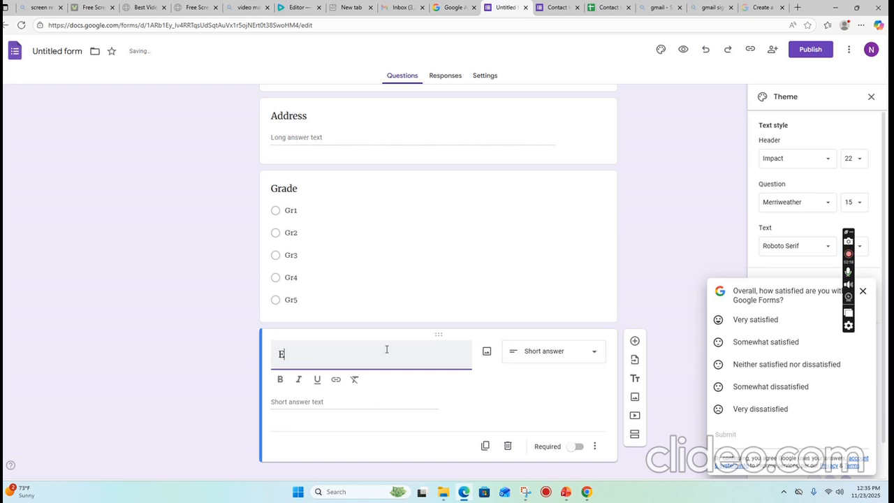
pyautogui.press('BackSpace')
pyautogui.press('BackSpace')
pyautogui.press('BackSpace')
pyautogui.write('m')
pyautogui.click(635, 341)
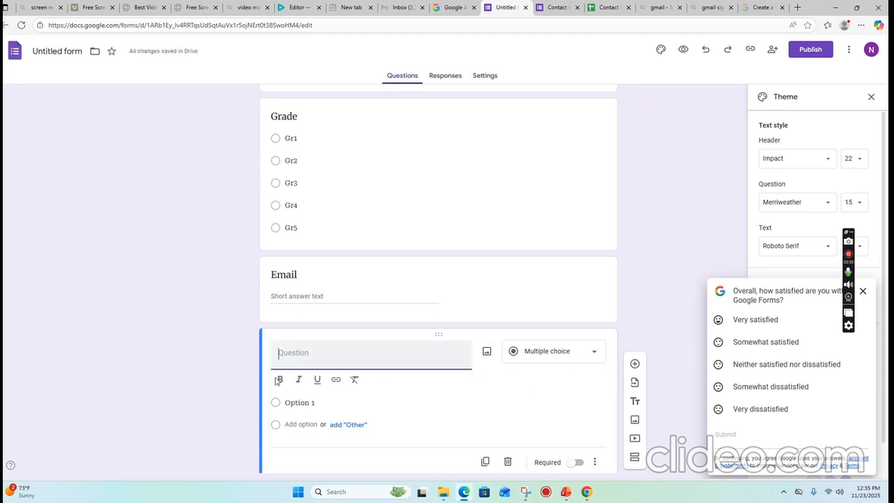
# Make the new question a Rating question titled 'Rating School'.
pyautogui.click(592, 352)
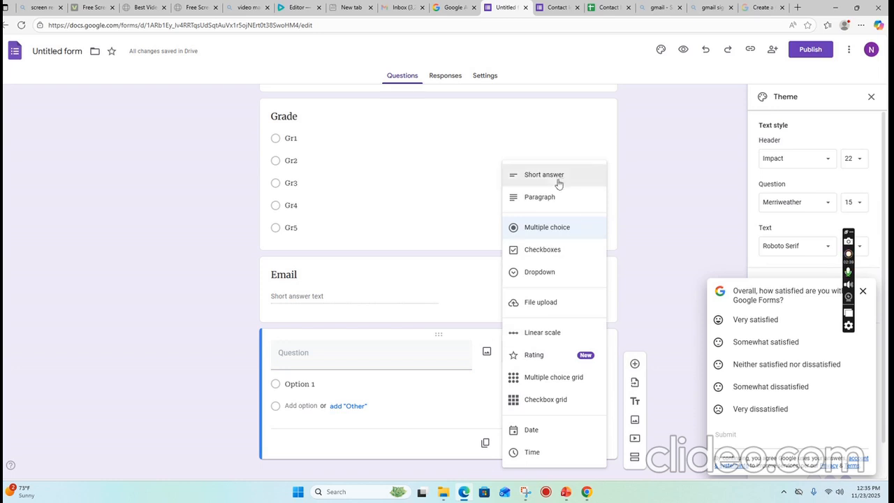
pyautogui.click(559, 357)
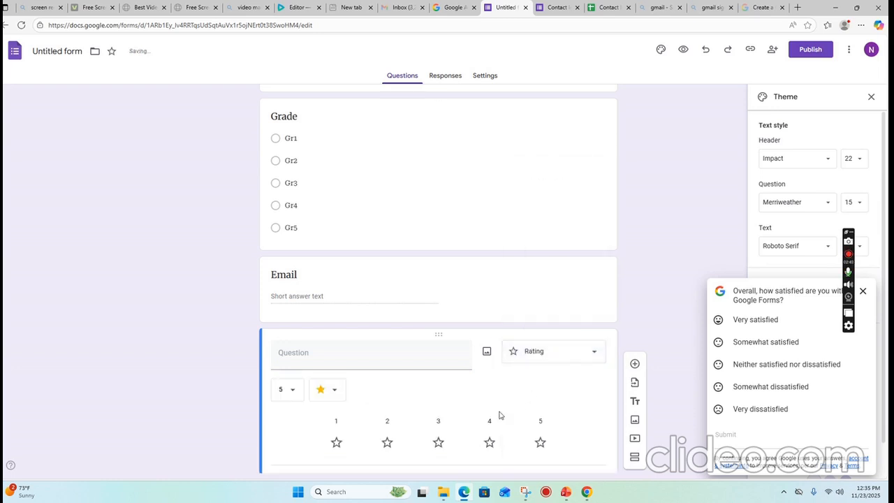
pyautogui.click(360, 352)
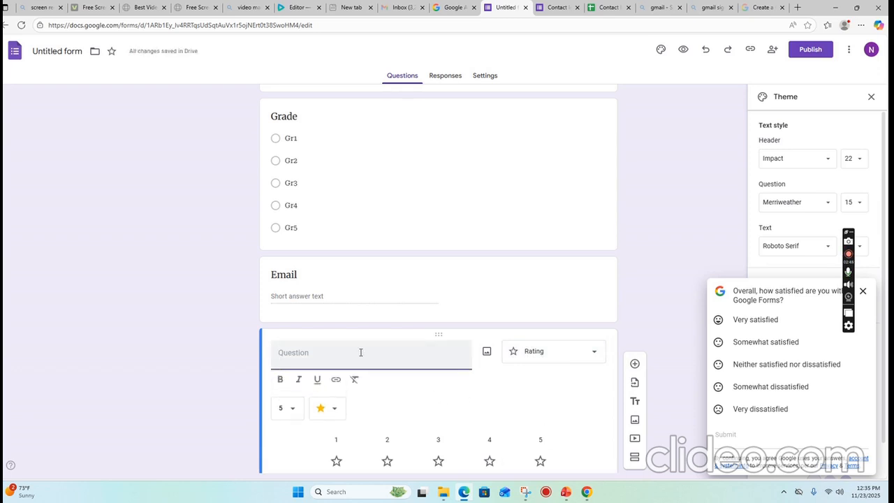
pyautogui.write('ra')
pyautogui.press('BackSpace')
pyautogui.write('R')
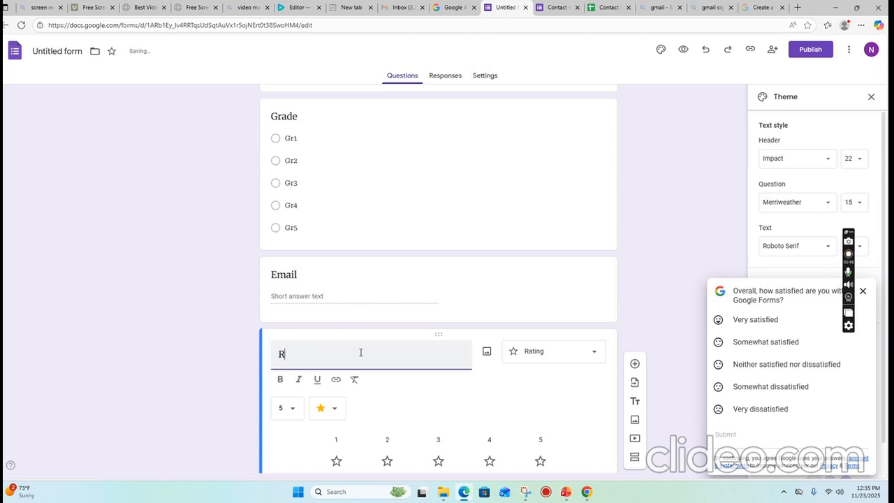
pyautogui.write('ating th')
pyautogui.press('BackSpace')
pyautogui.press('BackSpace')
pyautogui.press('BackSpace')
# Set the rating scale to 8 levels, keeping the star symbol.
pyautogui.scroll(-1, 361, 352)
pyautogui.click(298, 343)
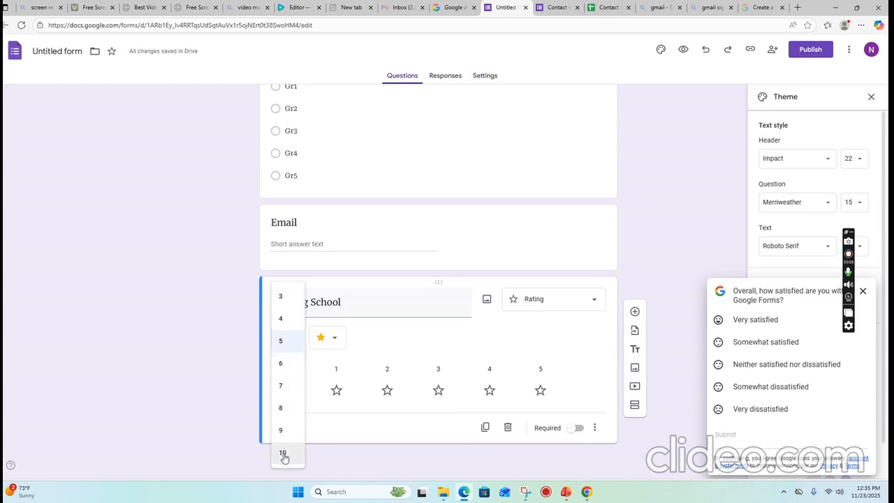
pyautogui.click(285, 410)
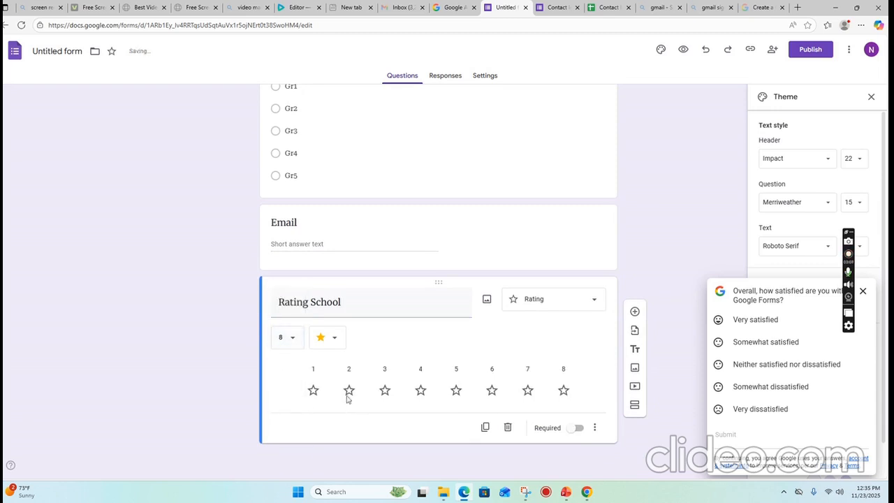
pyautogui.click(337, 342)
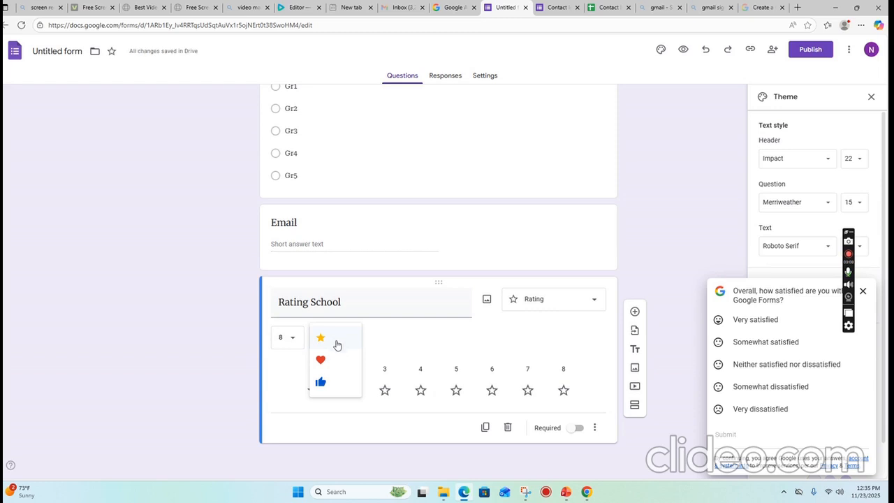
pyautogui.click(333, 391)
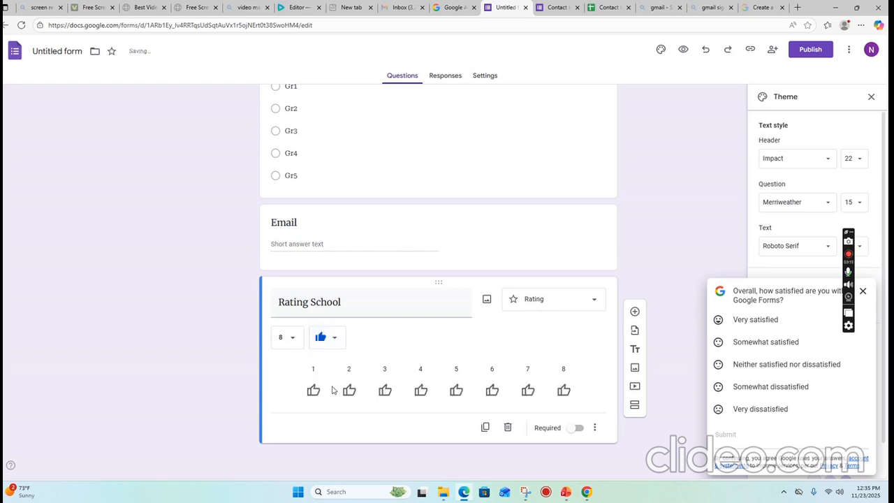
pyautogui.click(335, 337)
pyautogui.click(334, 338)
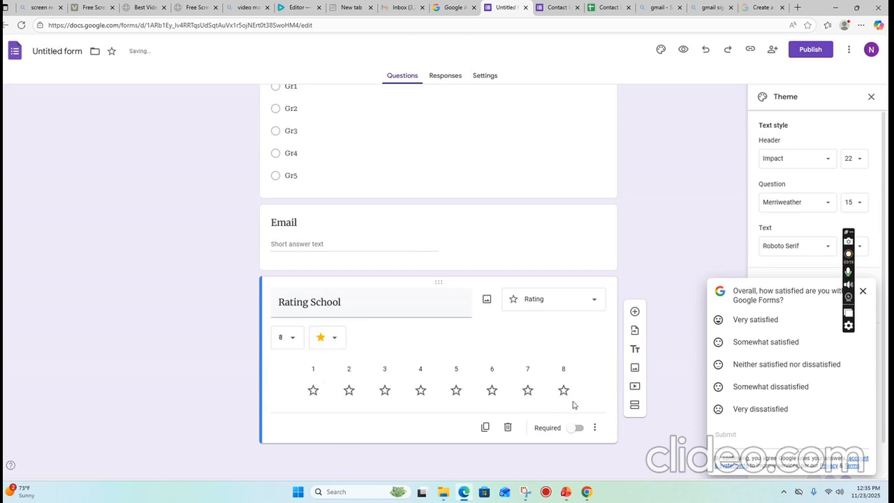
pyautogui.click(290, 342)
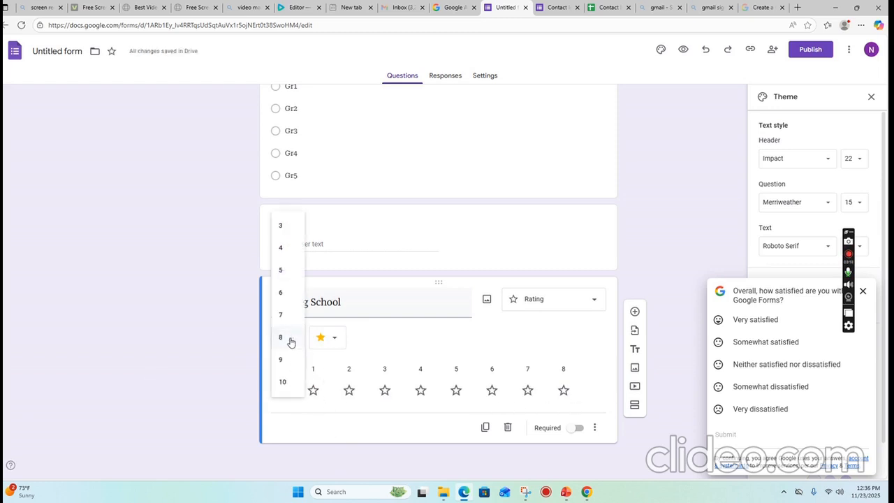
pyautogui.click(350, 401)
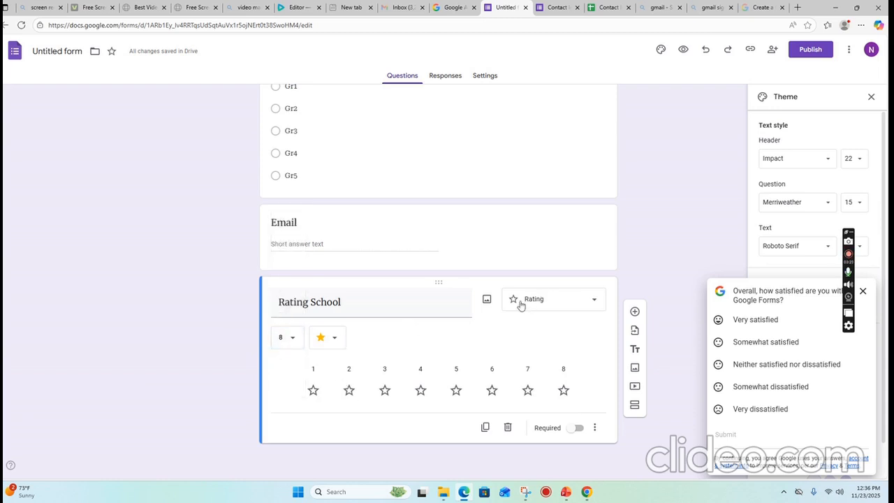
# Insert the orange school building picture from a Google Images search for 'school'.
pyautogui.click(488, 301)
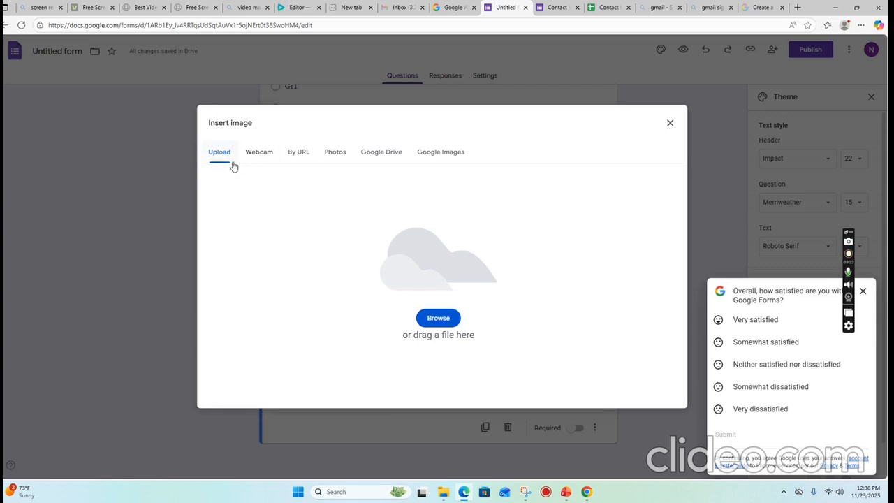
pyautogui.click(454, 155)
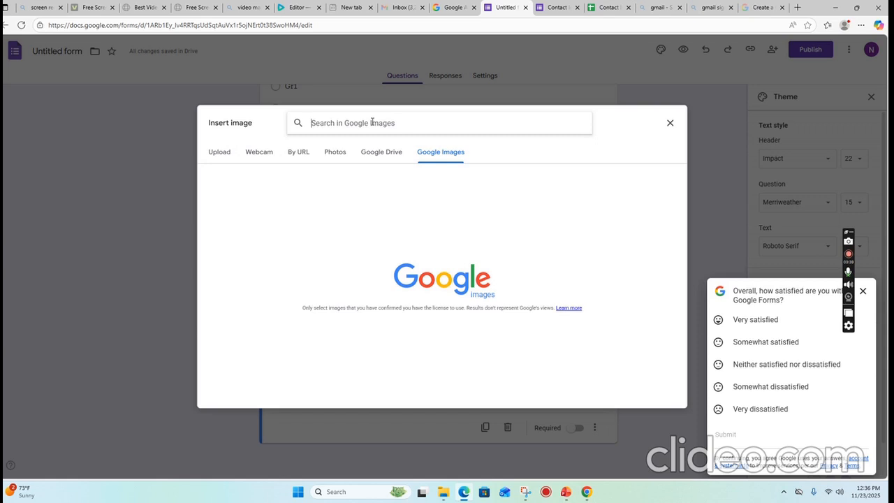
pyautogui.write('school')
pyautogui.press('Return')
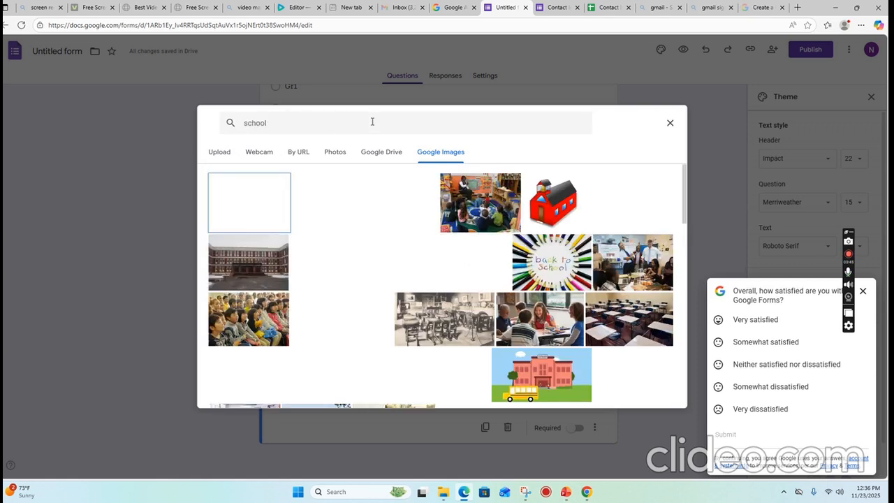
pyautogui.click(384, 206)
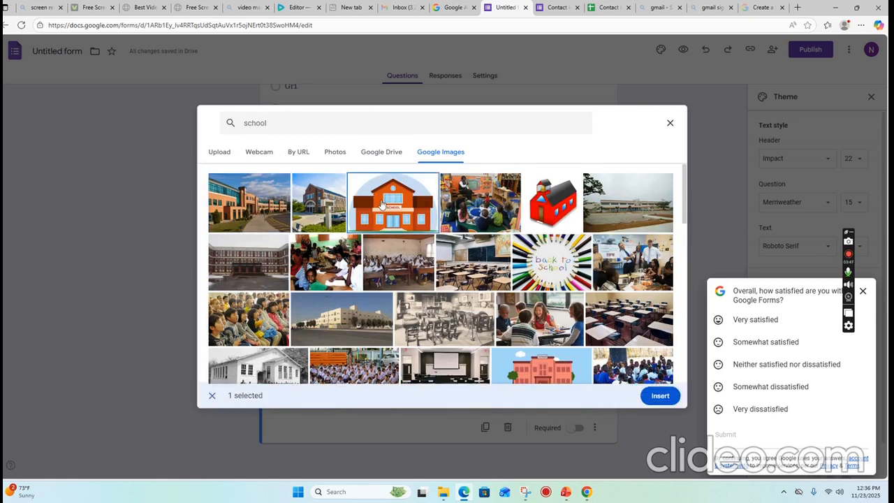
pyautogui.click(660, 395)
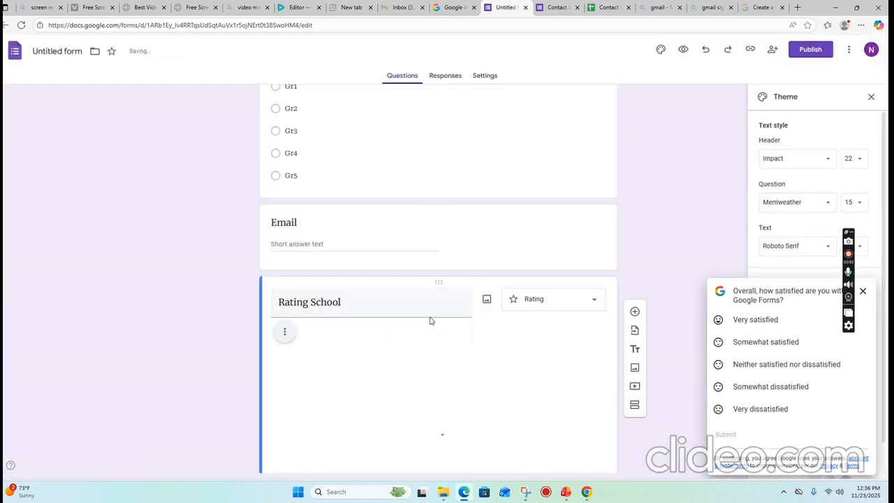
# Review the inserted picture, opening and closing its layout options without changes.
pyautogui.scroll(-4, 509, 383)
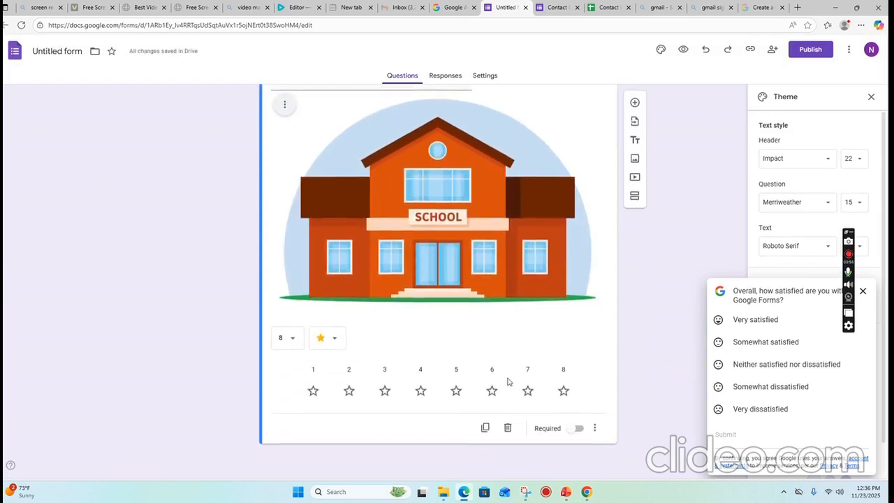
pyautogui.scroll(3, 509, 380)
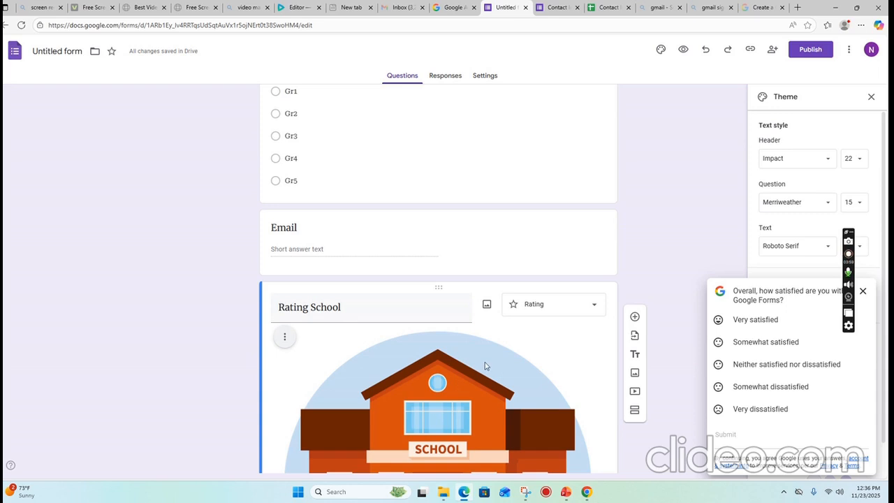
pyautogui.scroll(-3, 485, 362)
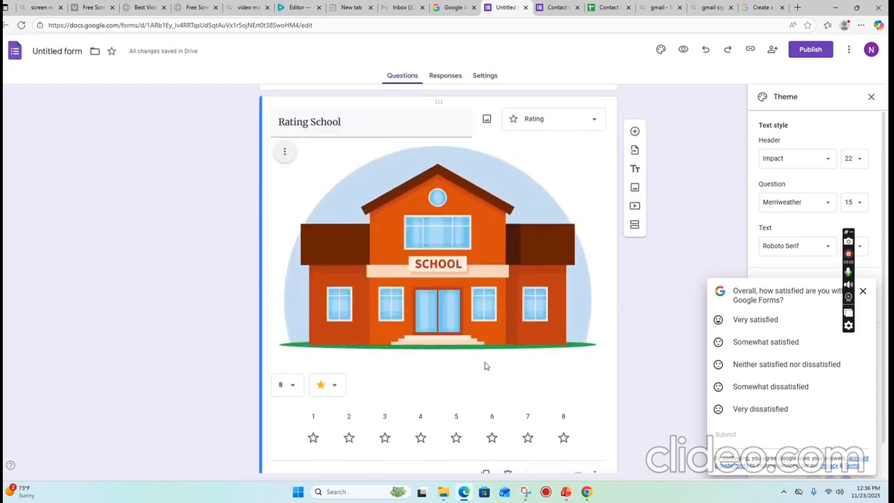
pyautogui.click(283, 151)
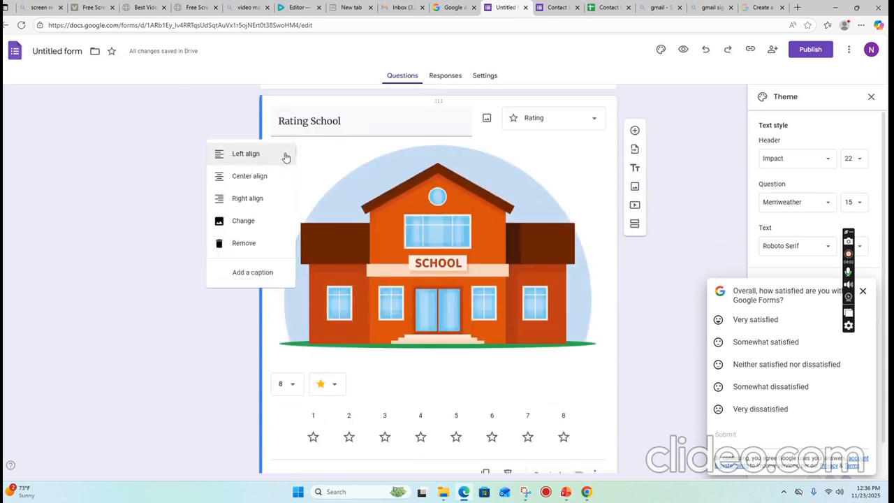
pyautogui.click(451, 278)
pyautogui.scroll(-1, 531, 222)
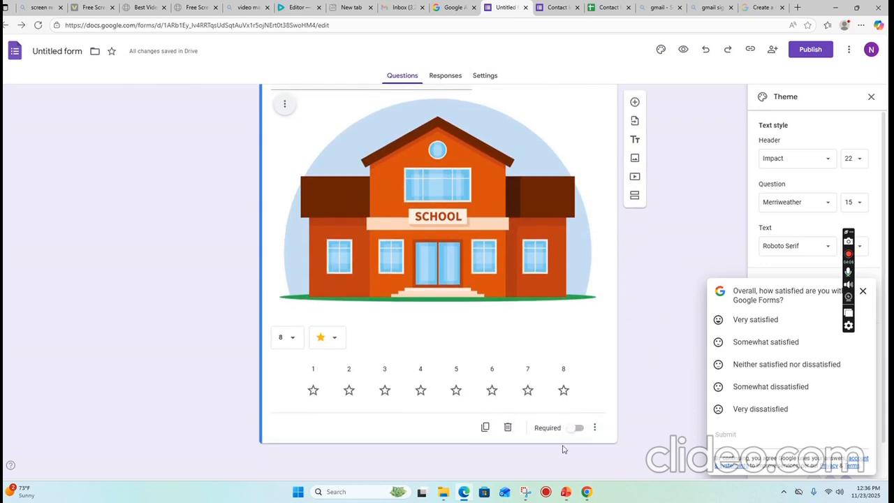
pyautogui.scroll(4, 573, 430)
pyautogui.scroll(5, 573, 429)
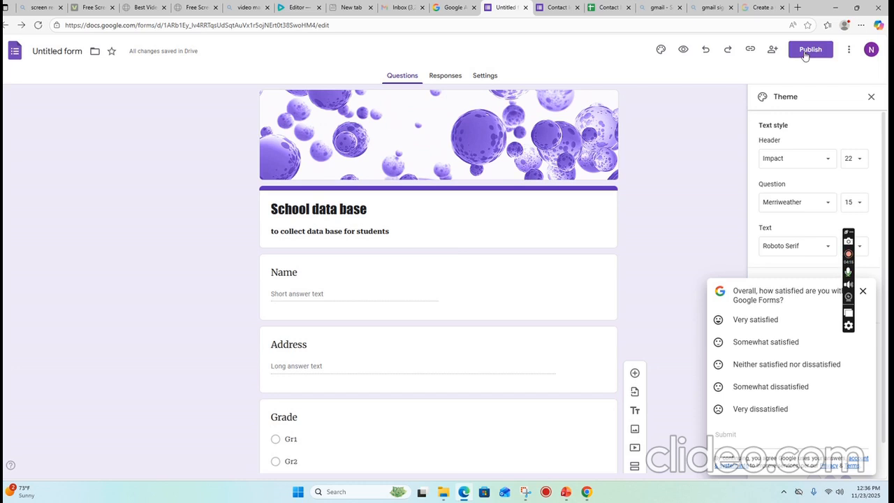
# Try copying the responder link, which brings up the unpublished-form notice.
pyautogui.click(750, 53)
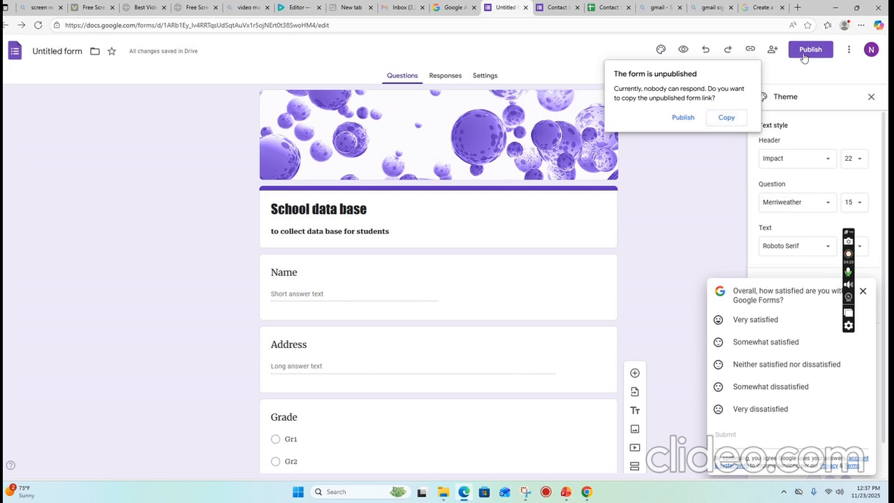
# From the Responses tab, link responses to a new spreadsheet 'Untitled form (Responses)'.
pyautogui.click(451, 78)
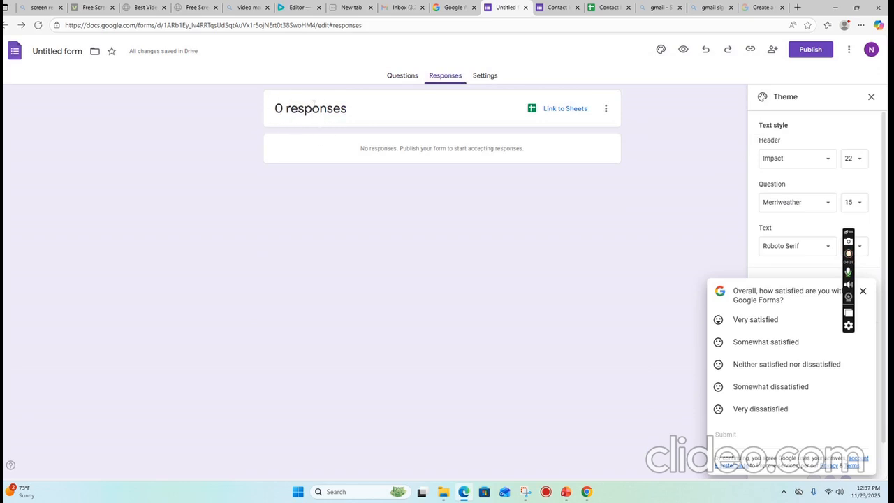
pyautogui.click(564, 112)
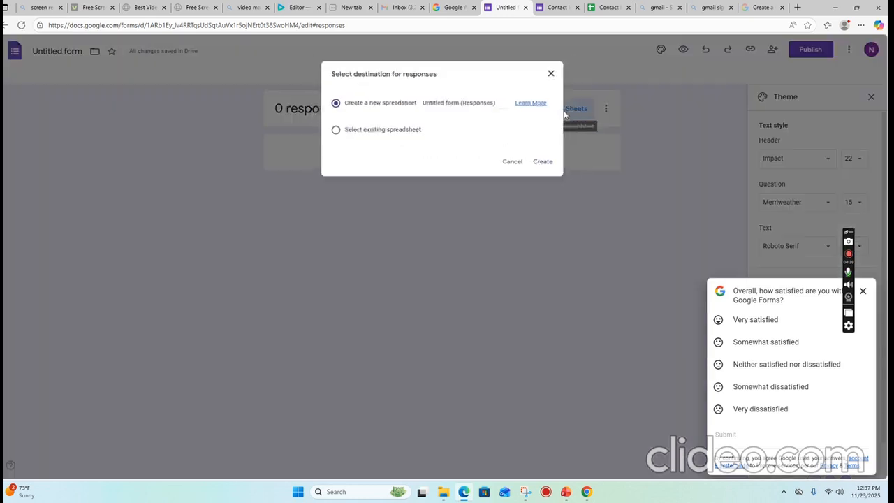
pyautogui.click(550, 167)
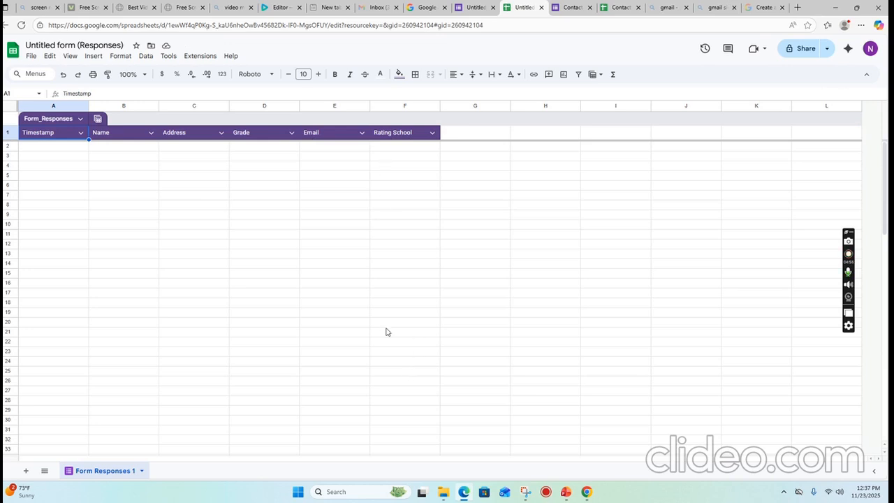
# Open the full Share dialog for the responses spreadsheet, showing Restricted general access.
pyautogui.click(825, 52)
pyautogui.click(808, 48)
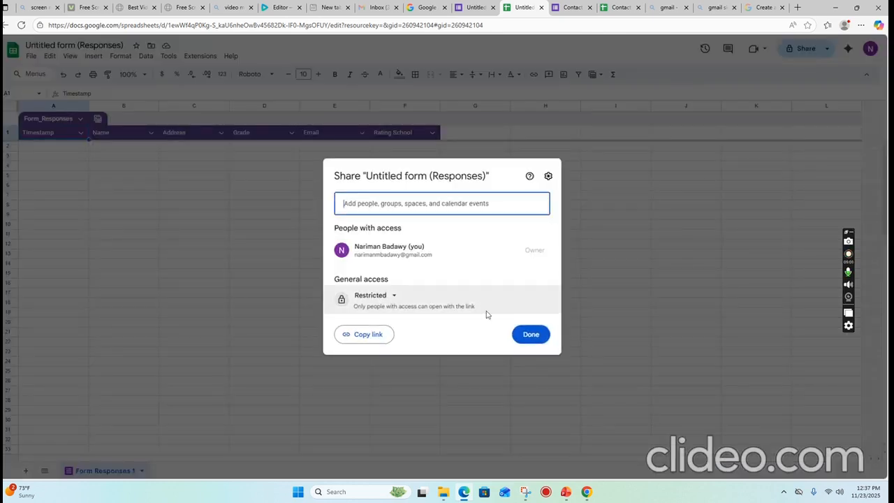